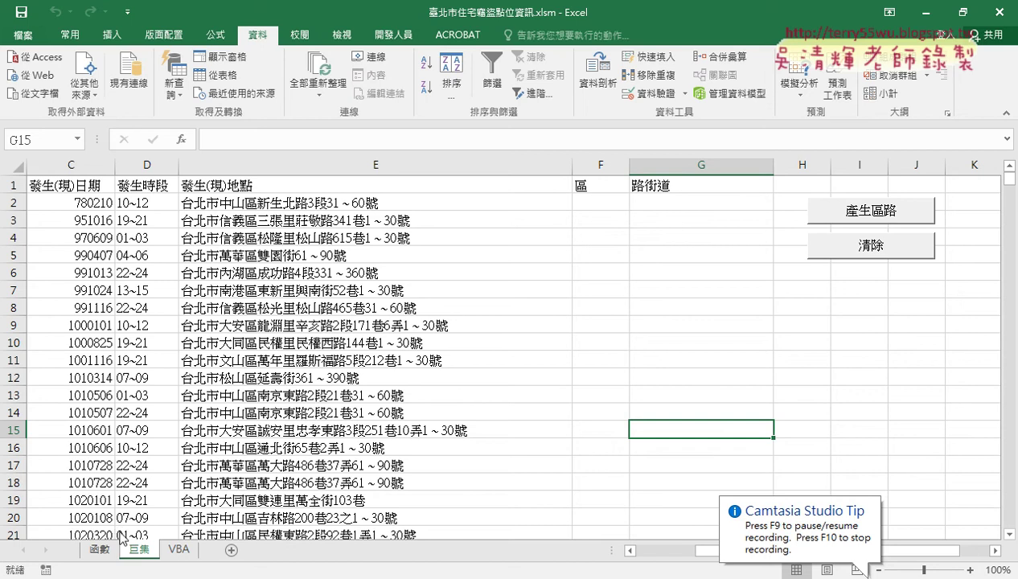
- Inspect the road formula in F2 on the 函數 sheet without changing it, then return to 巨集
click(99, 549)
click(382, 203)
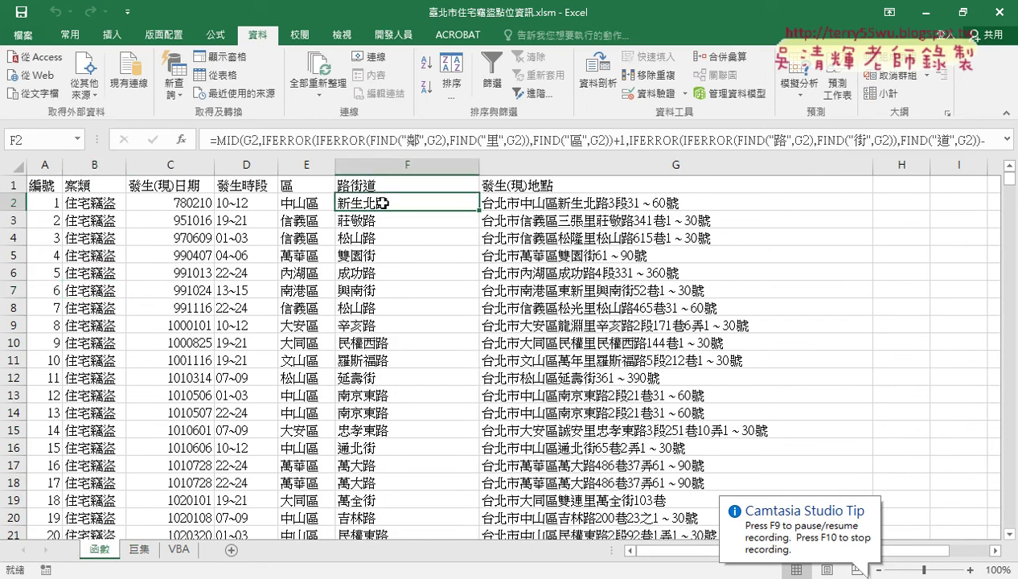
click(1006, 139)
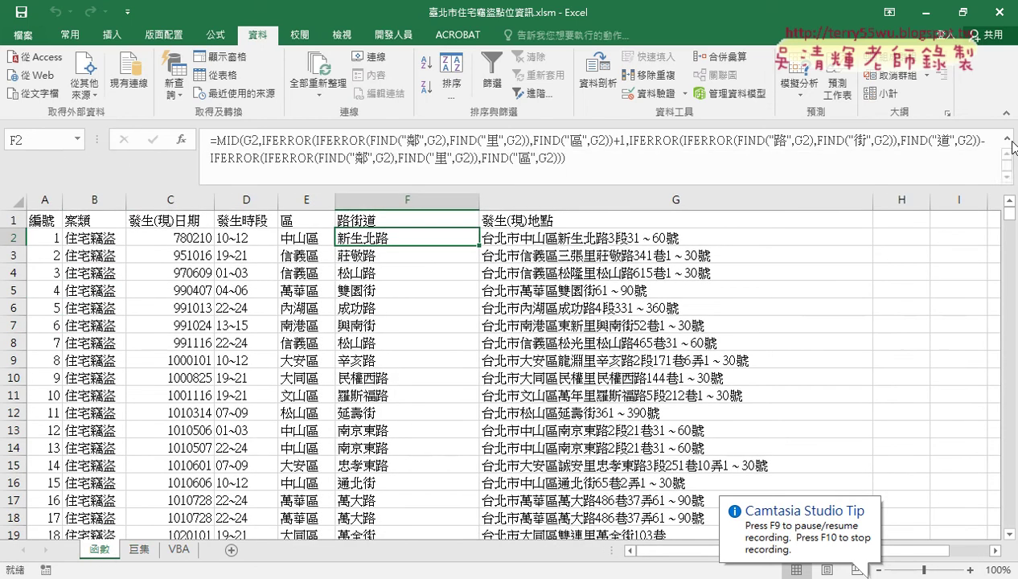
key(F2)
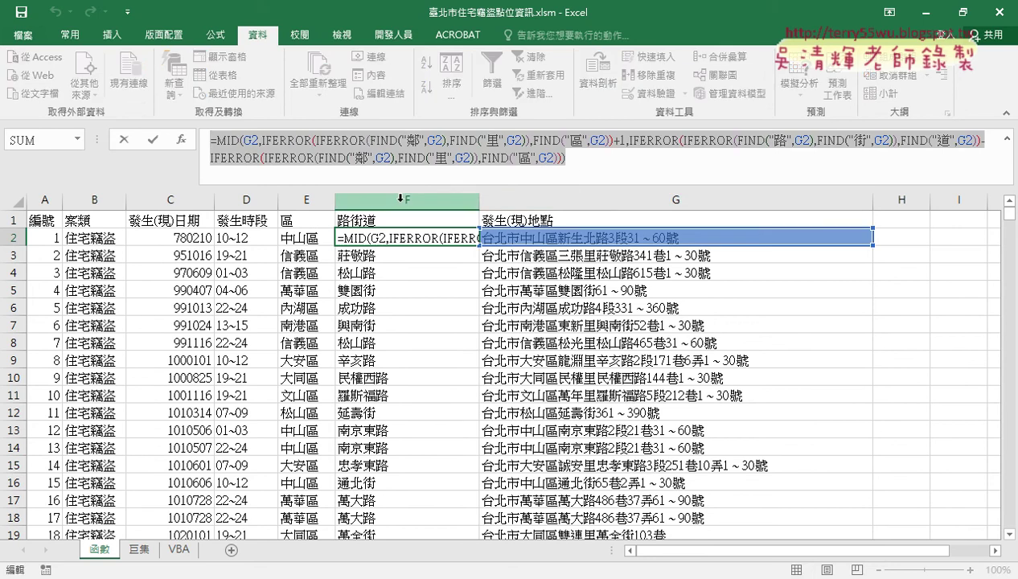
click(134, 140)
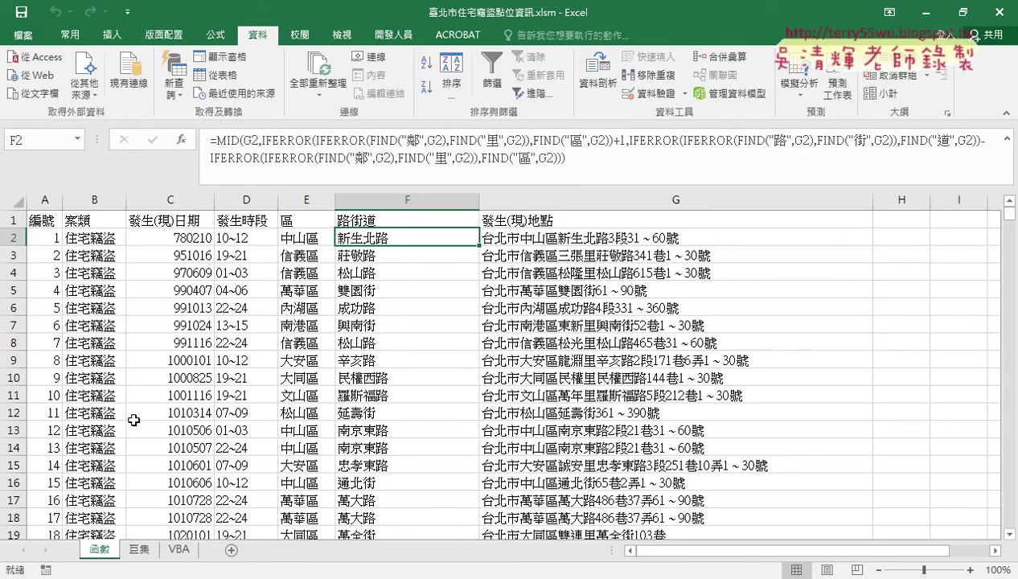
click(139, 549)
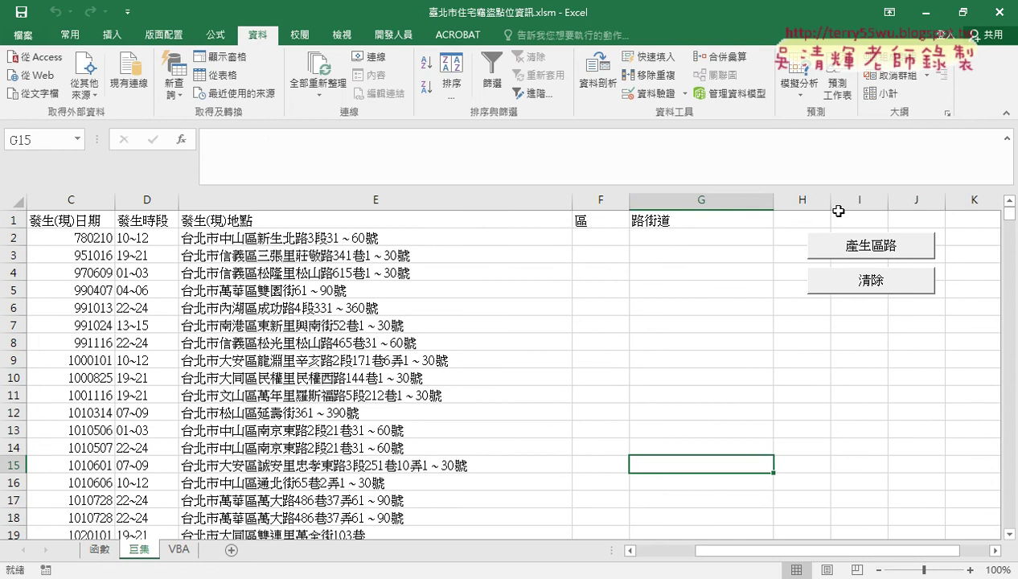
click(1006, 140)
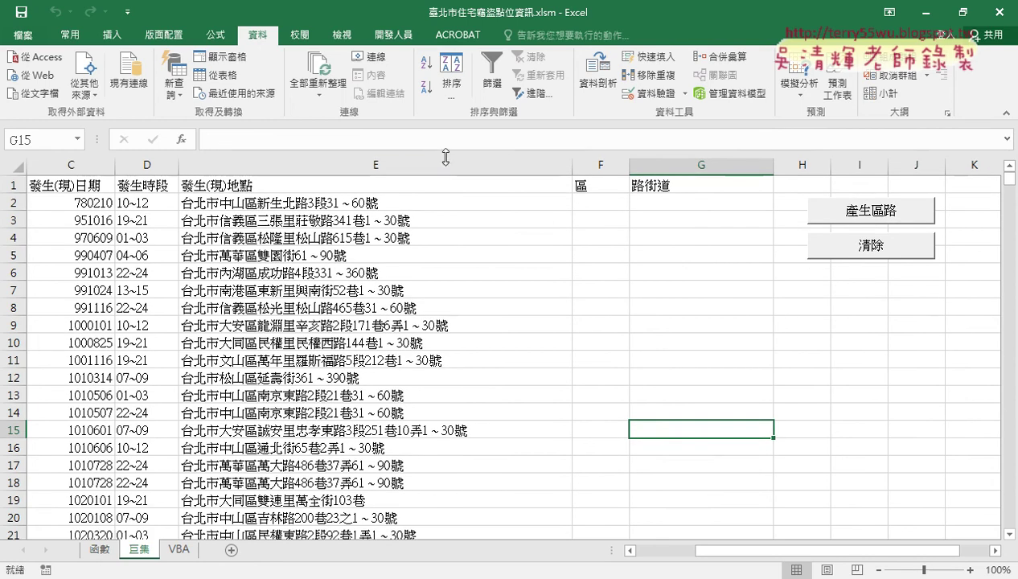
- Show the 開發人員 (Developer) ribbon's macro and control commands
click(396, 35)
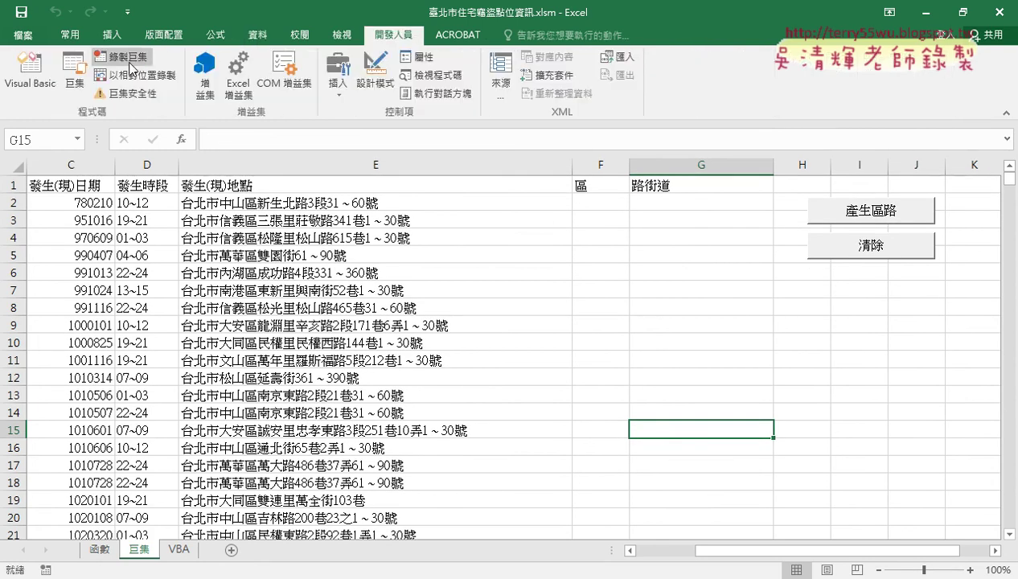
drag(133, 64, 157, 58)
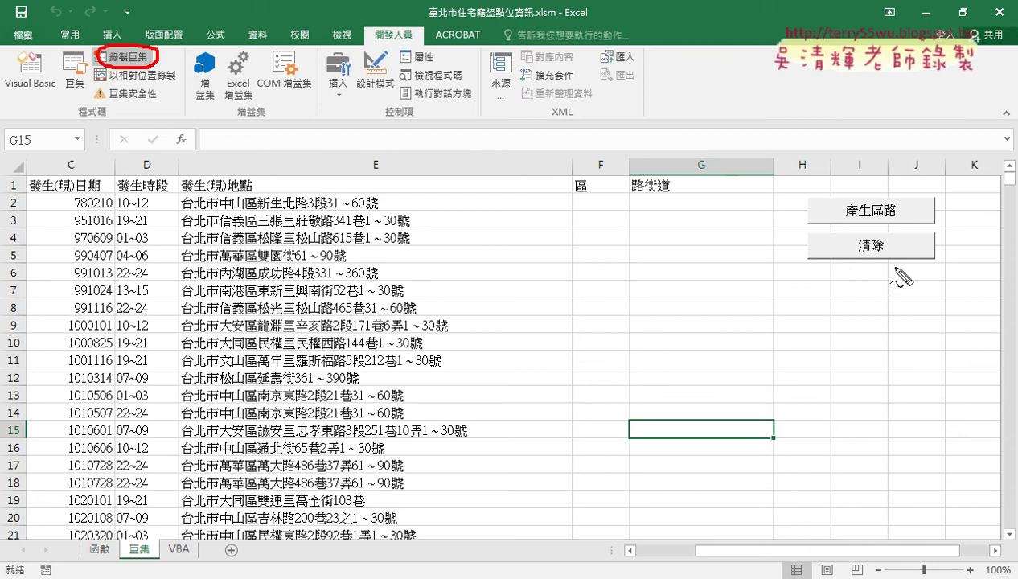
drag(884, 257, 875, 265)
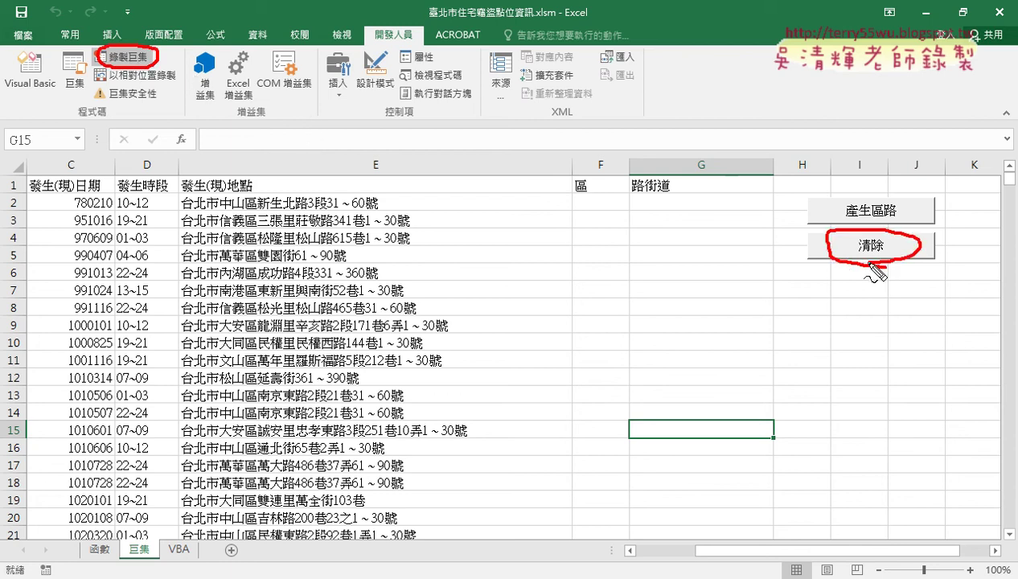
drag(878, 225, 892, 231)
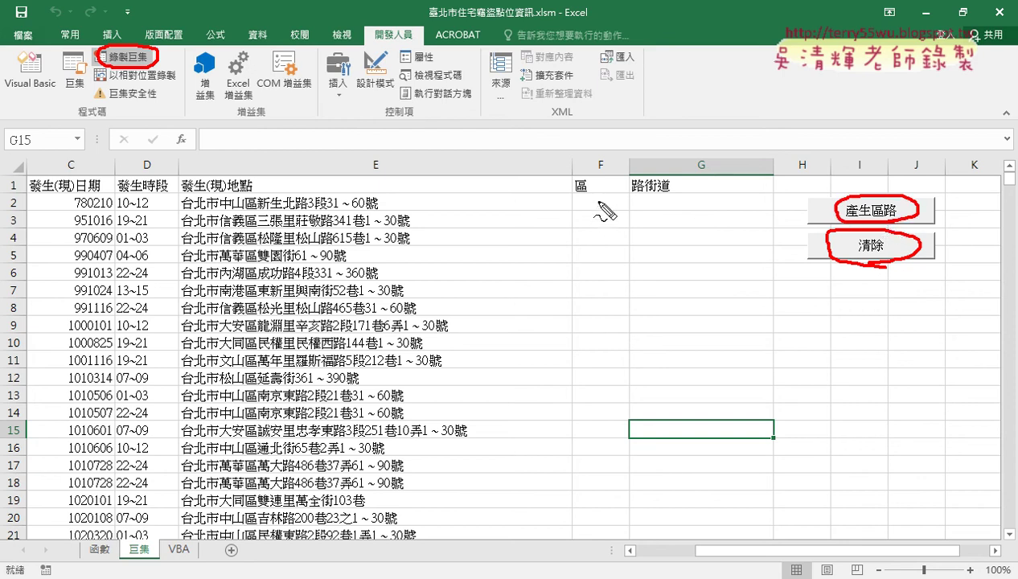
key(Escape)
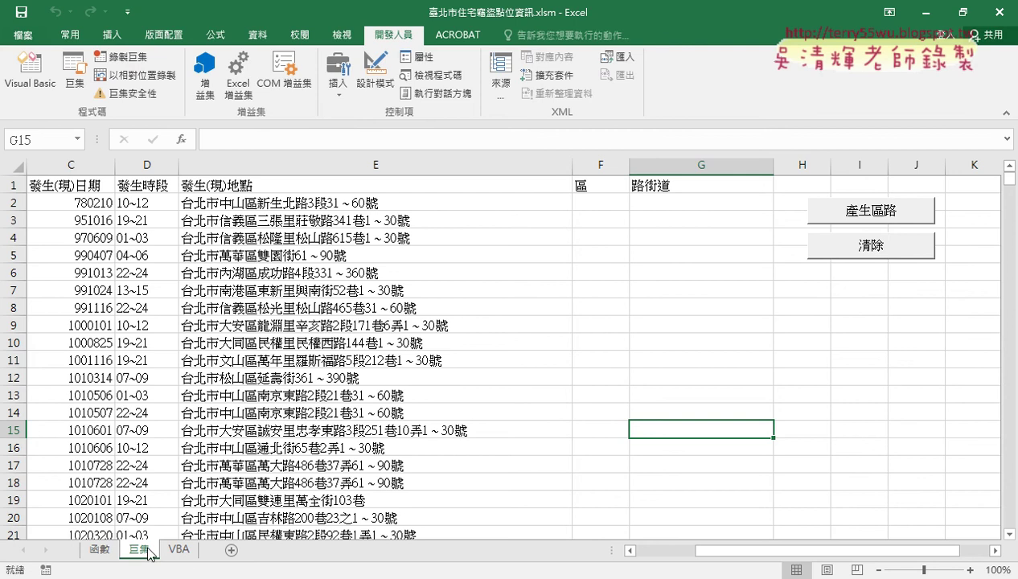
- Delete the existing 巨集 sheet
right_click(148, 553)
click(218, 378)
click(477, 337)
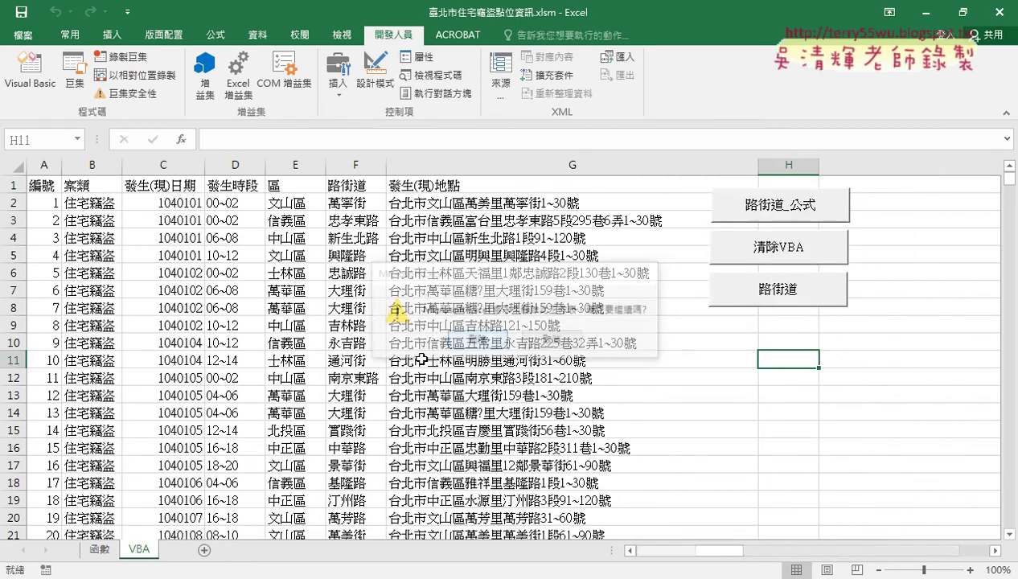
- Copy the 函數 sheet and rename the copy 巨集
click(100, 549)
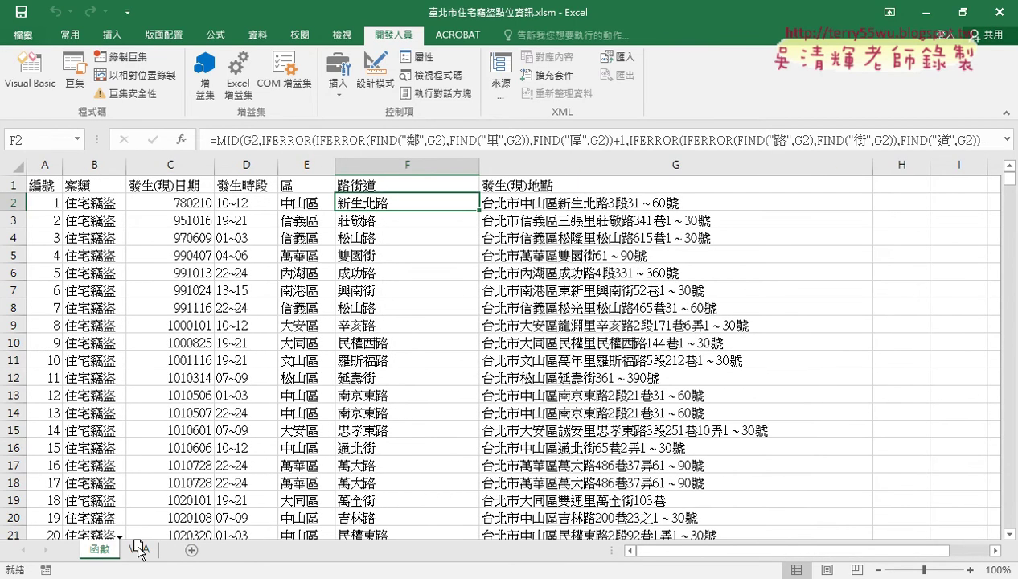
drag(139, 551, 165, 552)
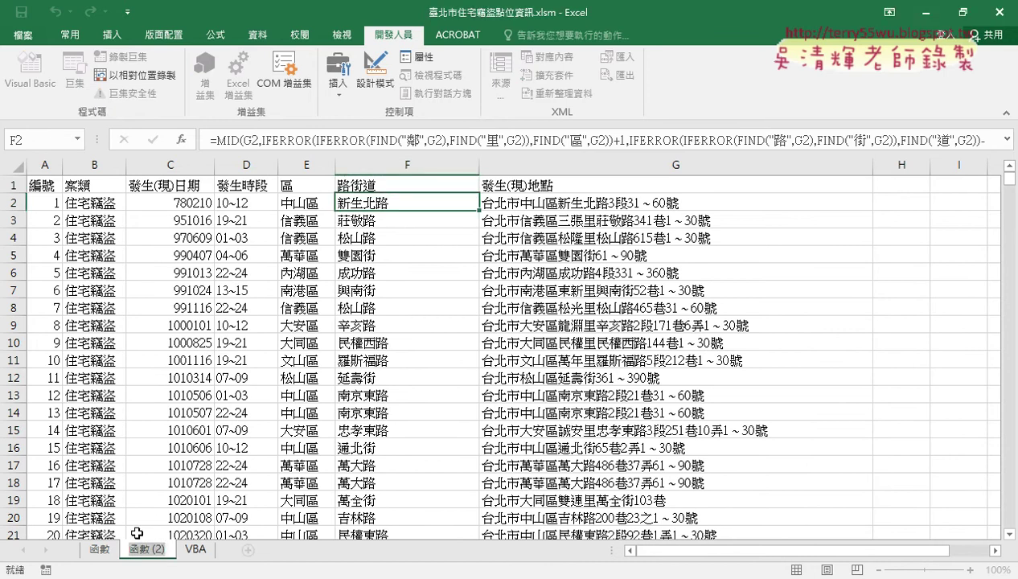
text(具)
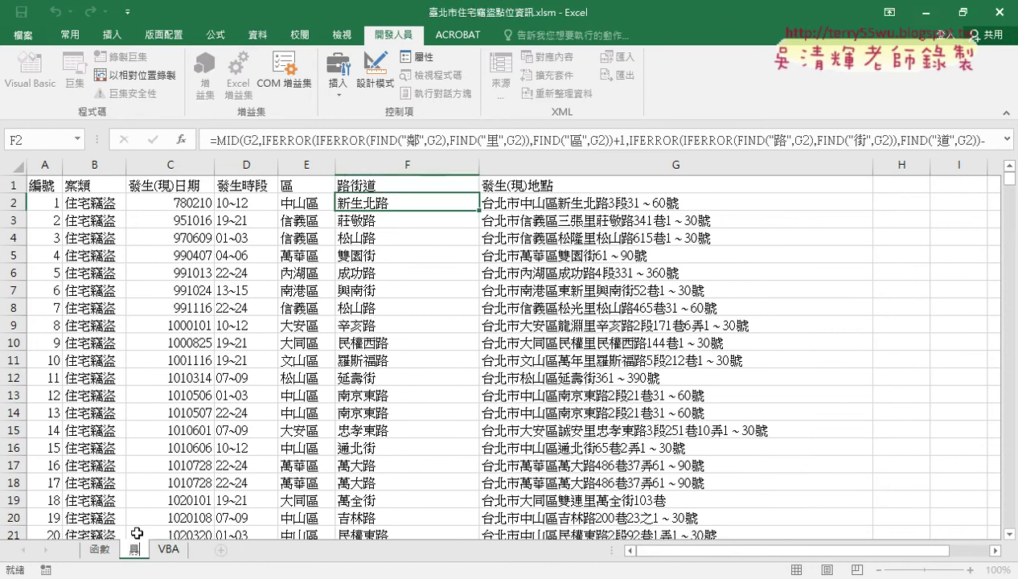
text(集)
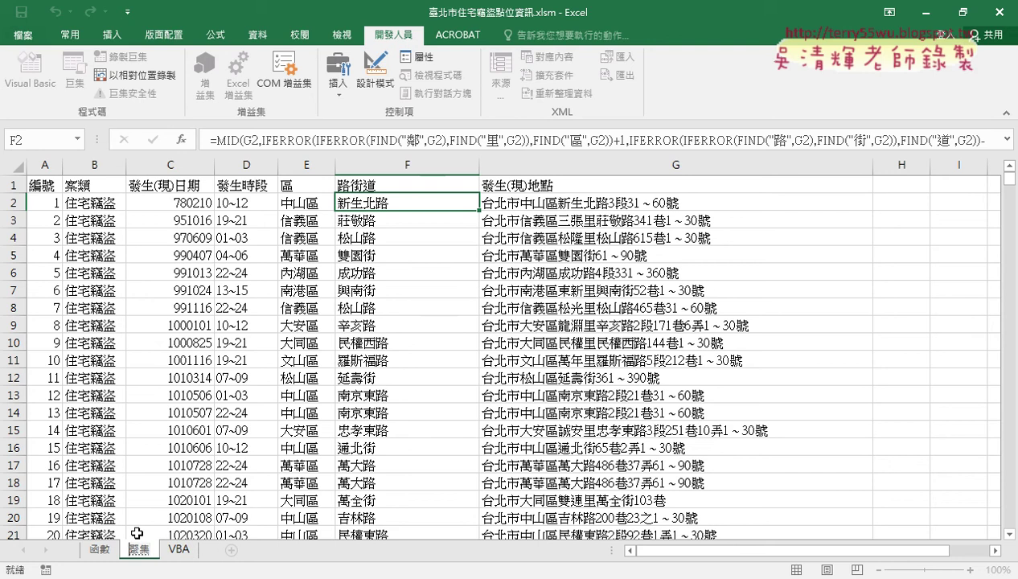
key(Down)
key(Return)
click(490, 434)
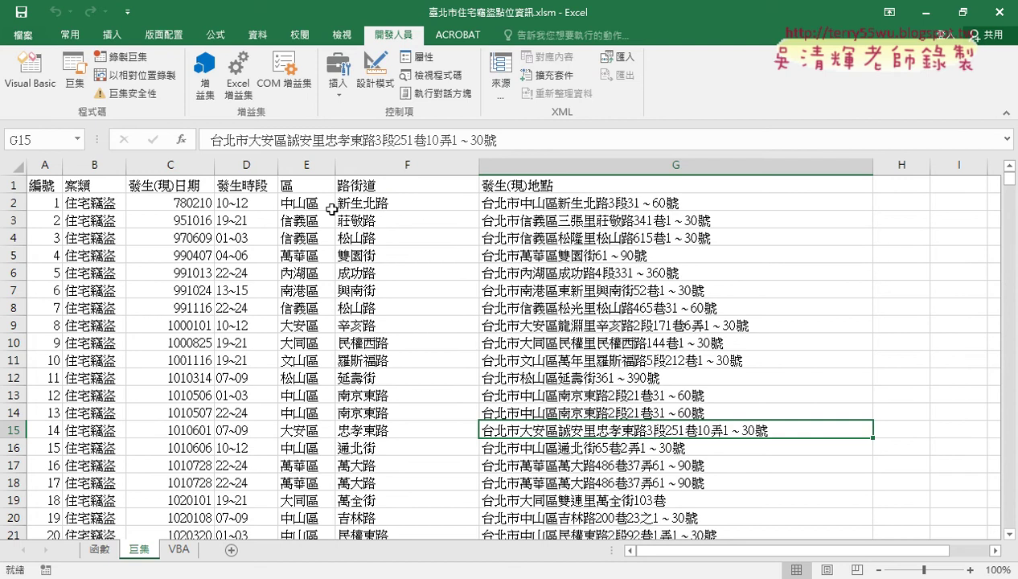
click(303, 203)
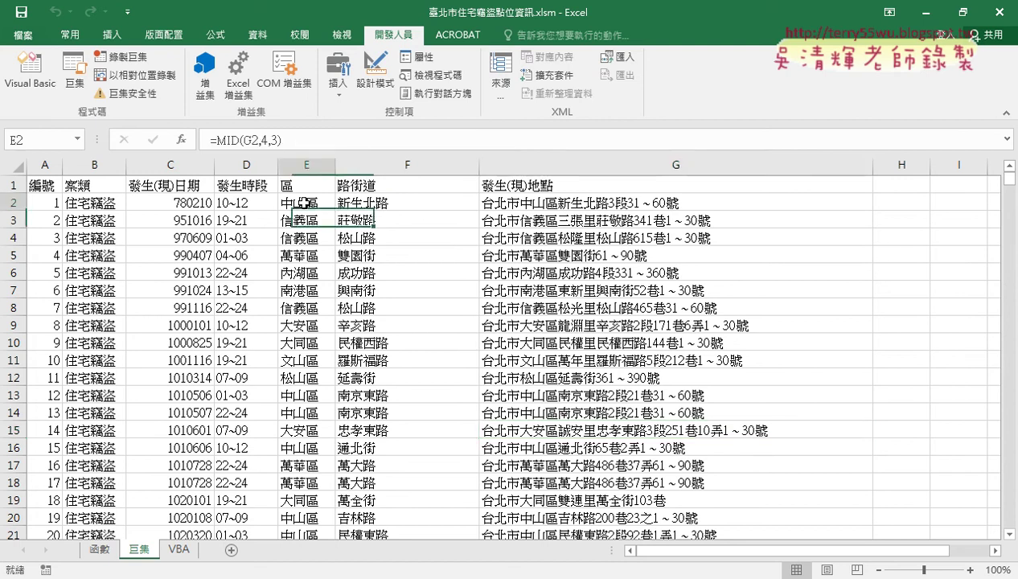
click(231, 140)
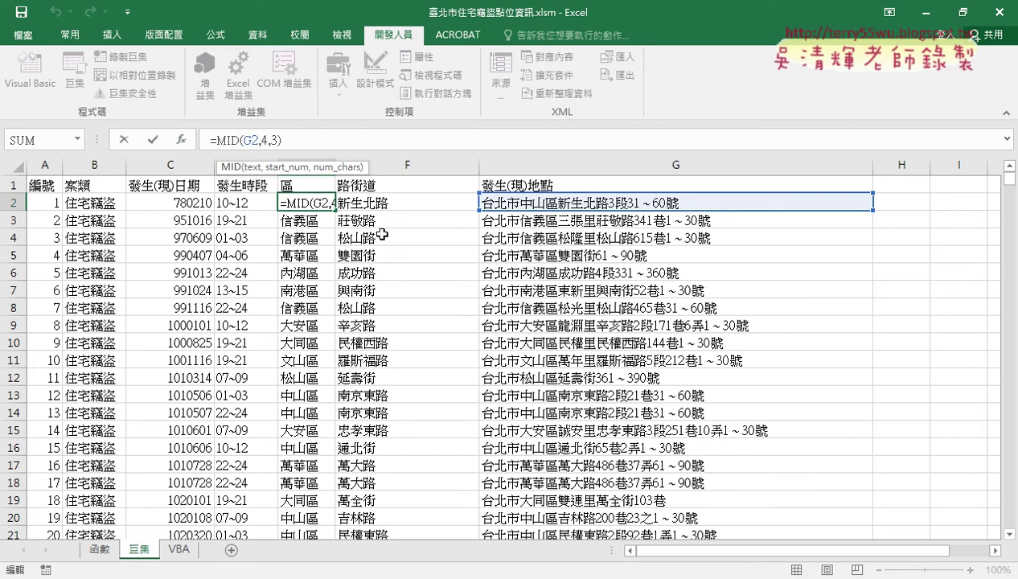
click(387, 201)
double_click(386, 201)
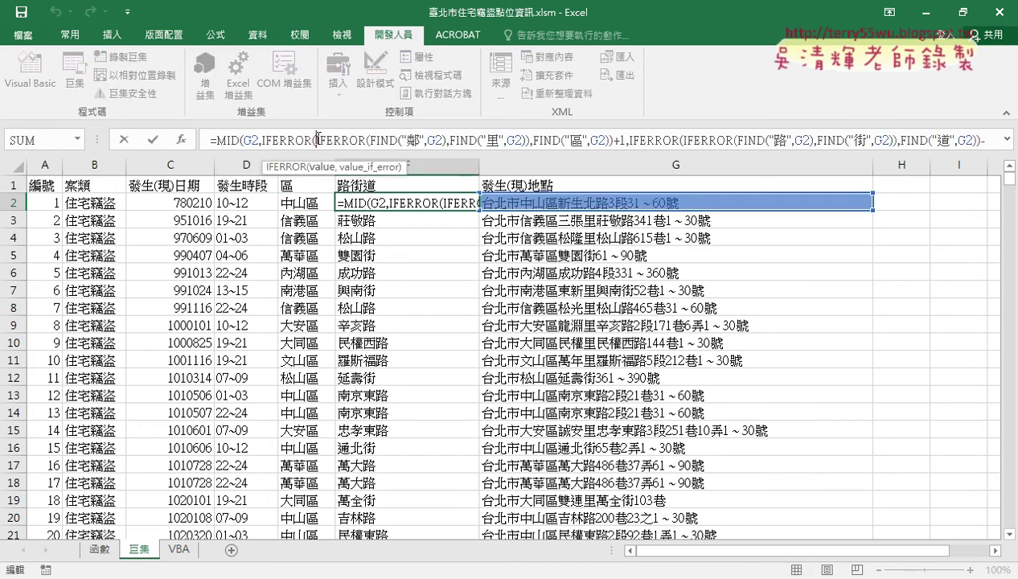
click(911, 283)
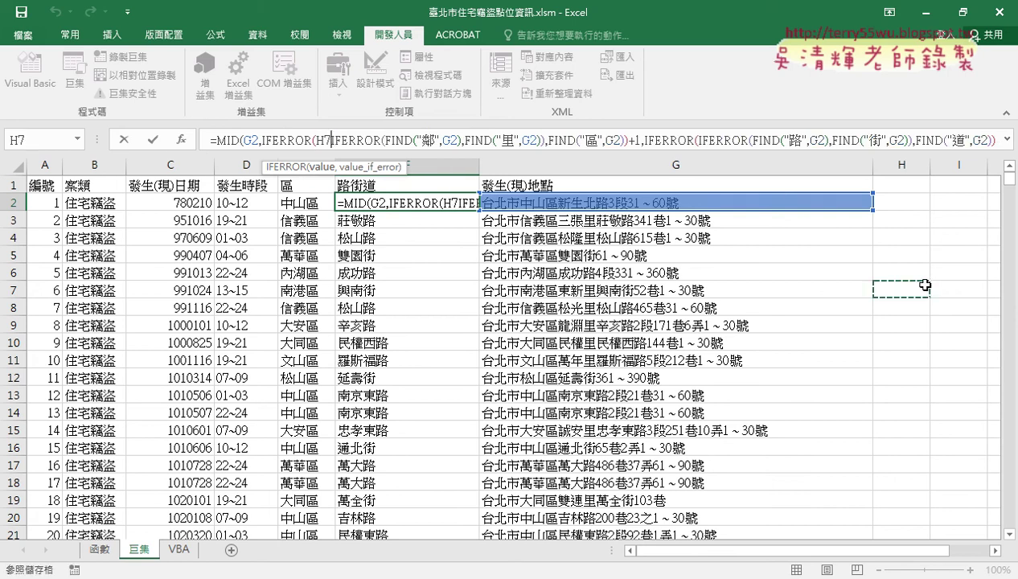
key(Escape)
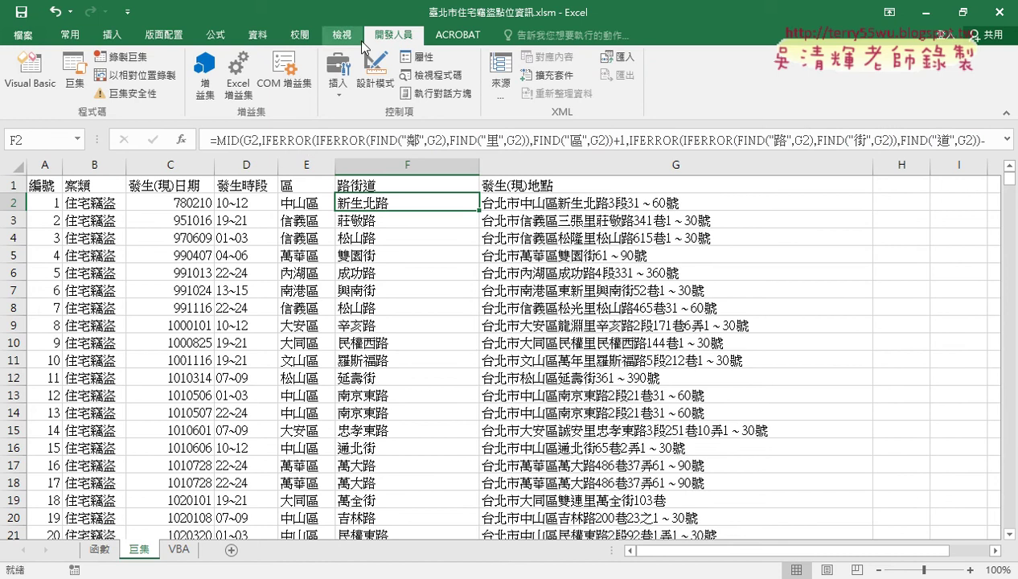
- Start recording a macro named 產生區路 and overwrite the existing 產生區路 macro
click(133, 58)
drag(386, 203, 569, 197)
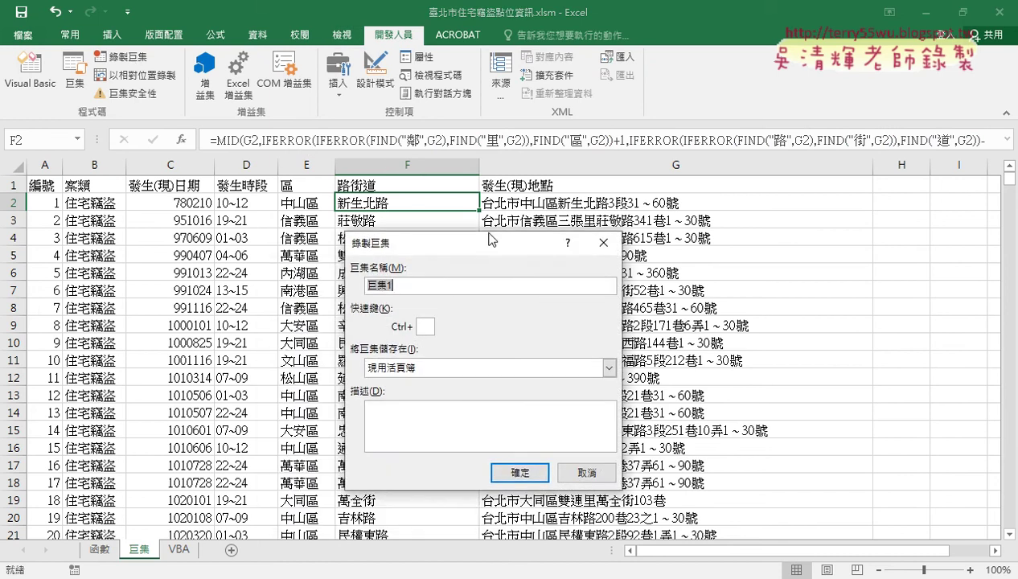
text(ㄑ)
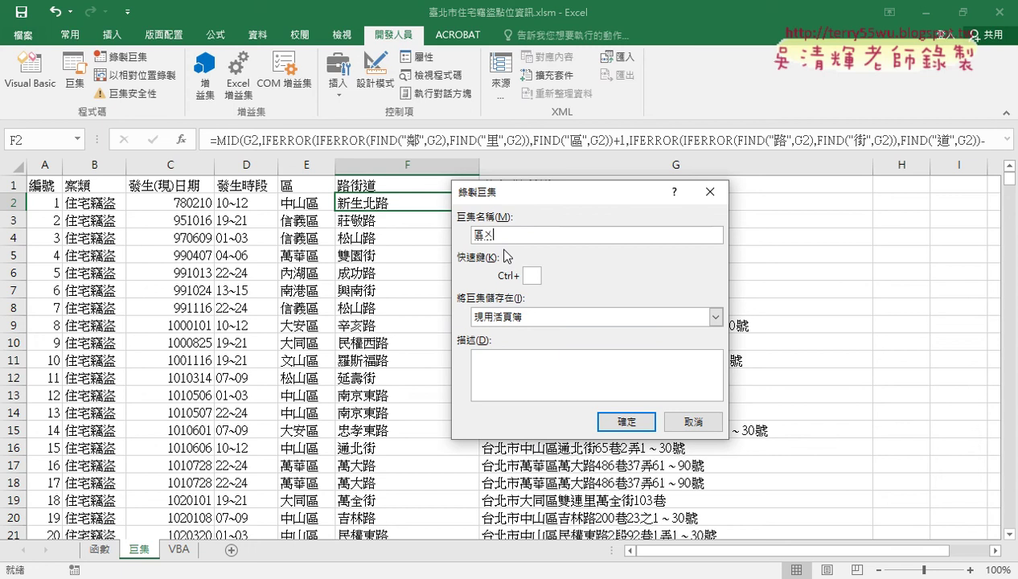
text(路)
text(產生)
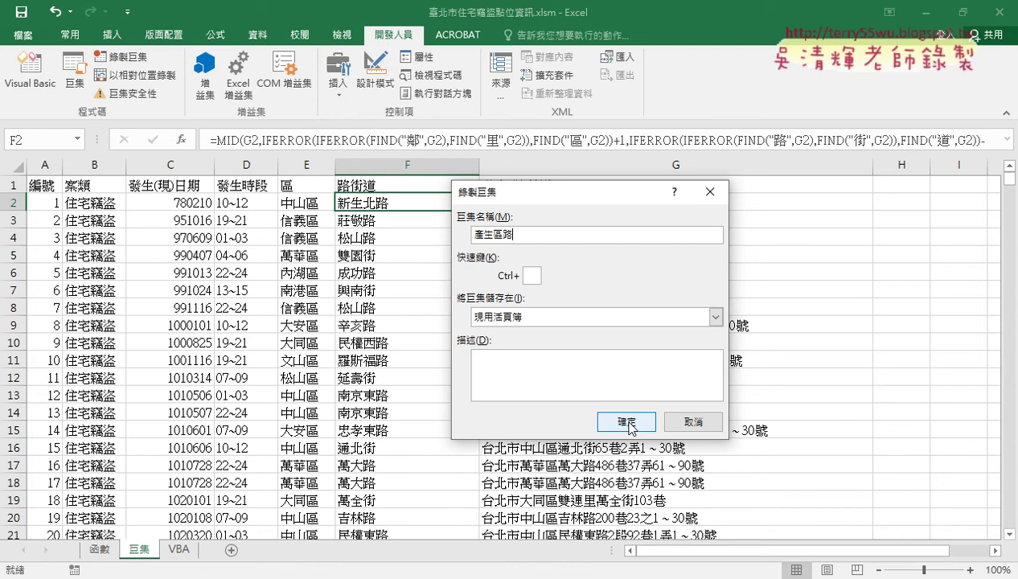
click(627, 422)
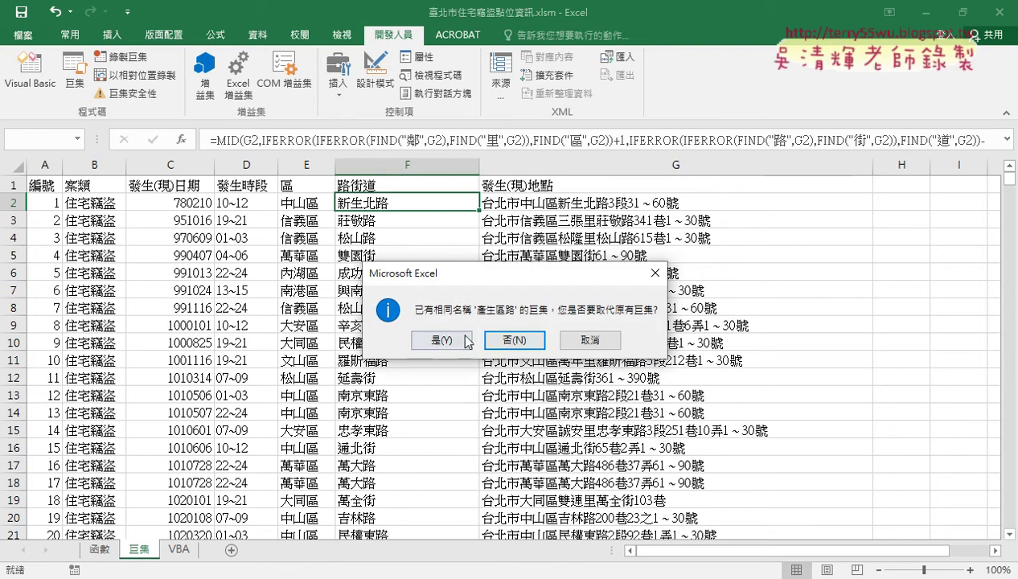
click(441, 340)
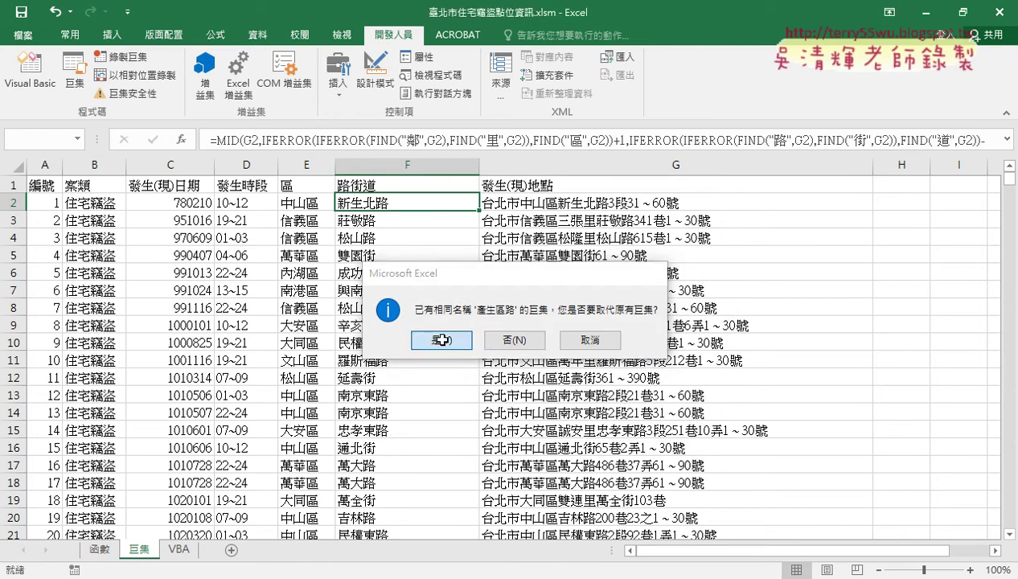
- Re-enter the district formula in E2 and fill it down column E
click(309, 203)
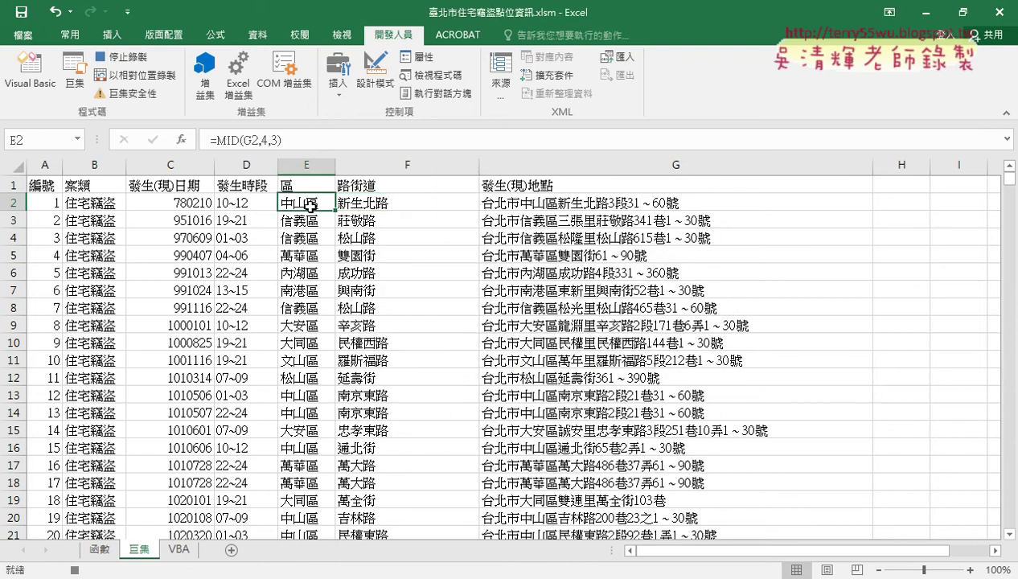
click(244, 142)
click(152, 140)
double_click(335, 209)
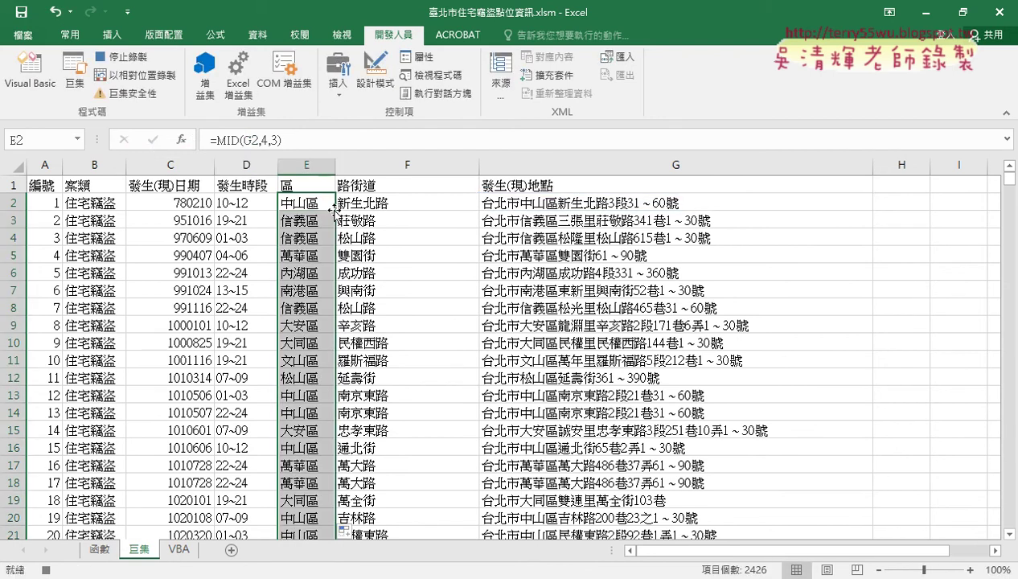
- Re-enter the road formula in F2, fill it down column F, and stop recording
click(382, 202)
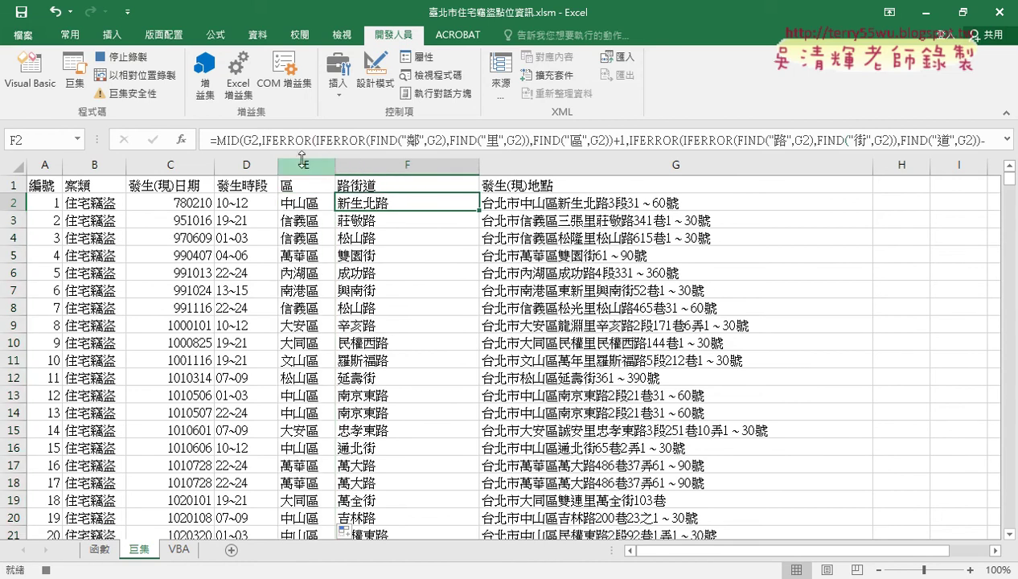
click(259, 140)
click(152, 139)
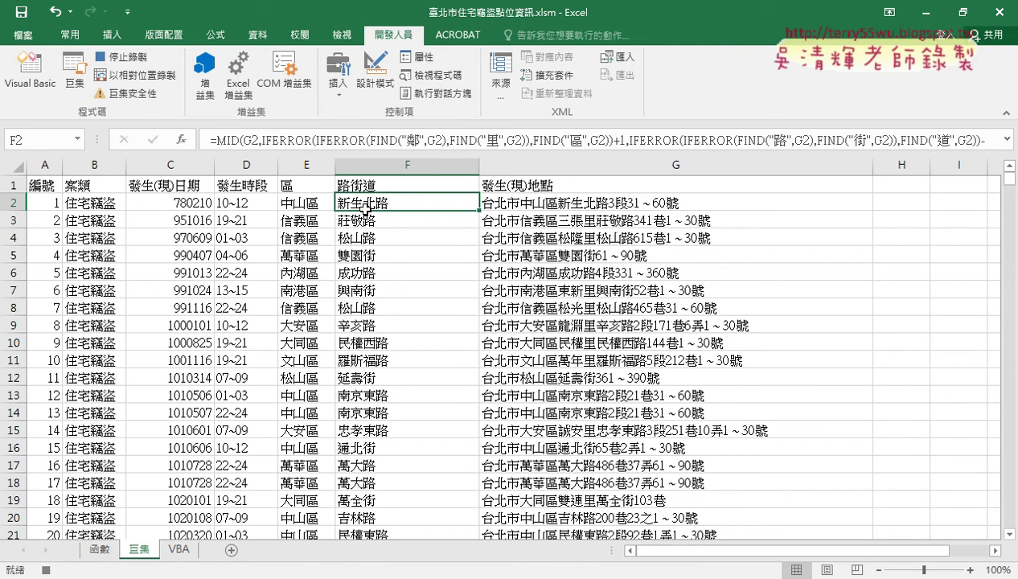
double_click(478, 210)
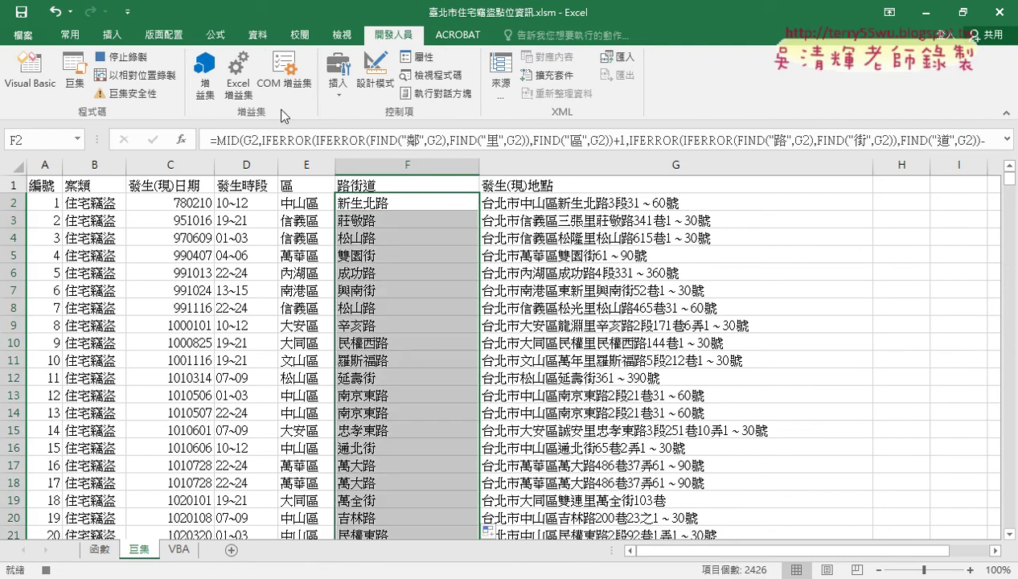
click(121, 56)
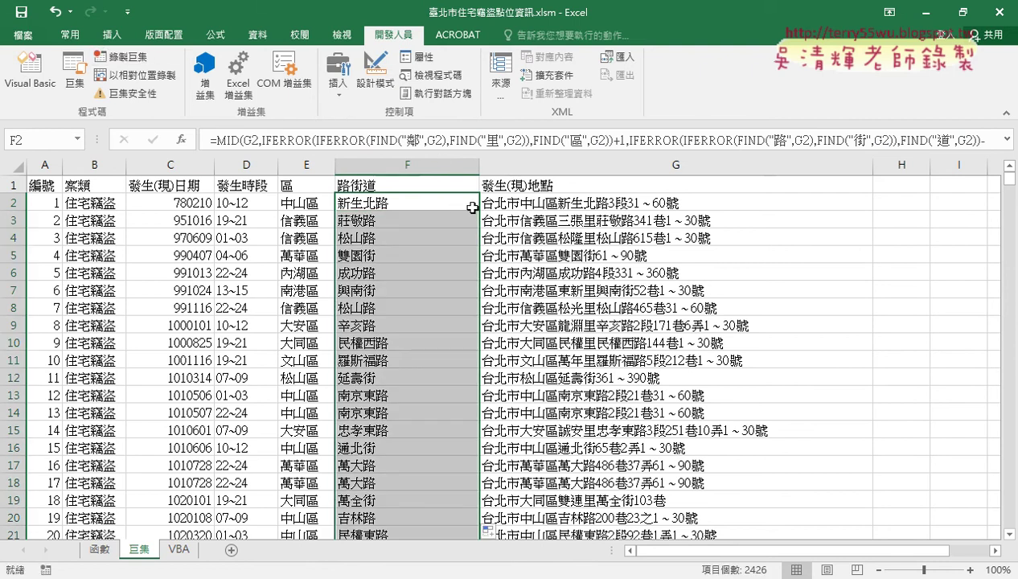
click(707, 253)
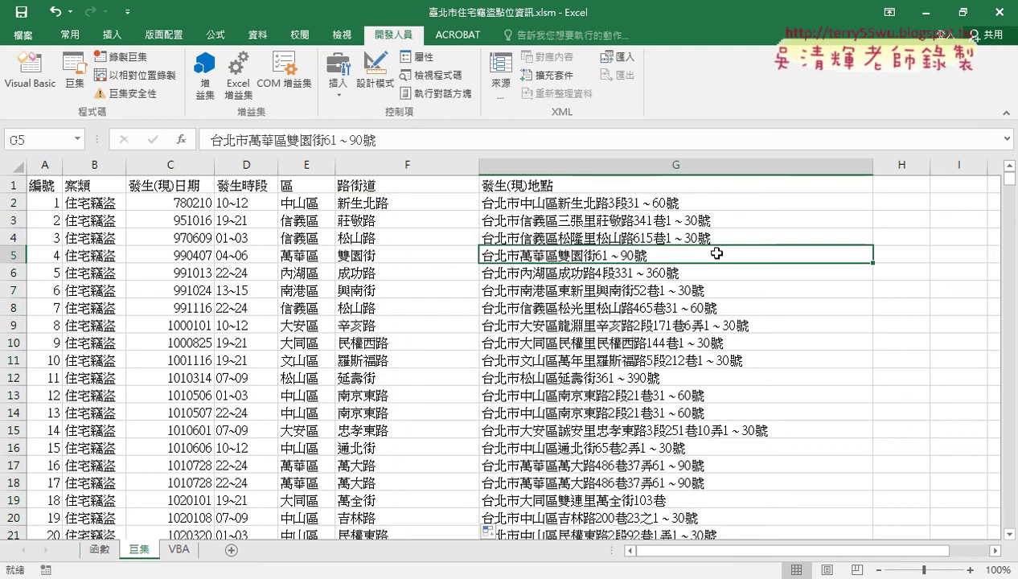
- Start recording a new macro named 清除巨集
click(145, 60)
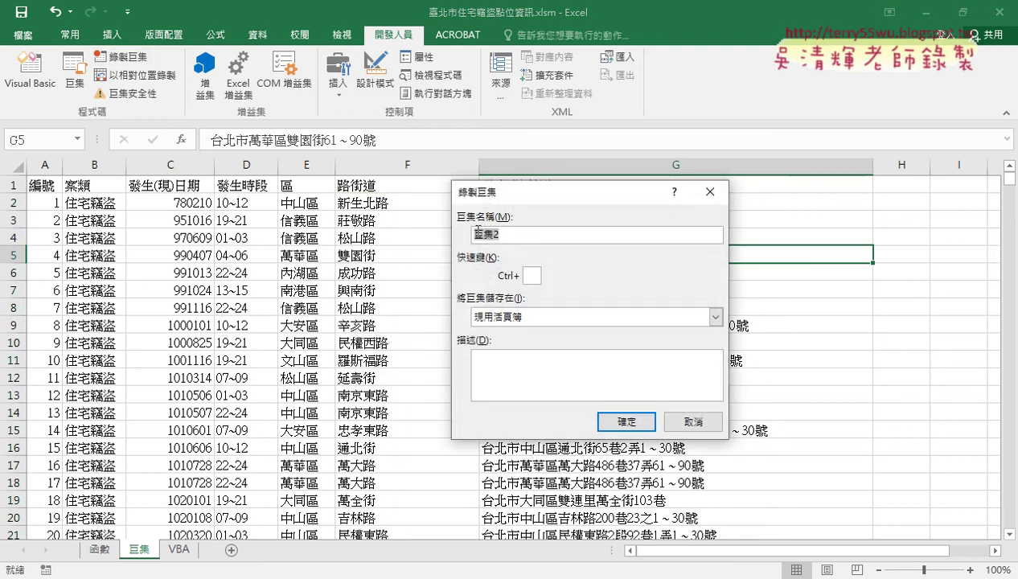
key(BackSpace)
text(清除)
text(表)
key(Down)
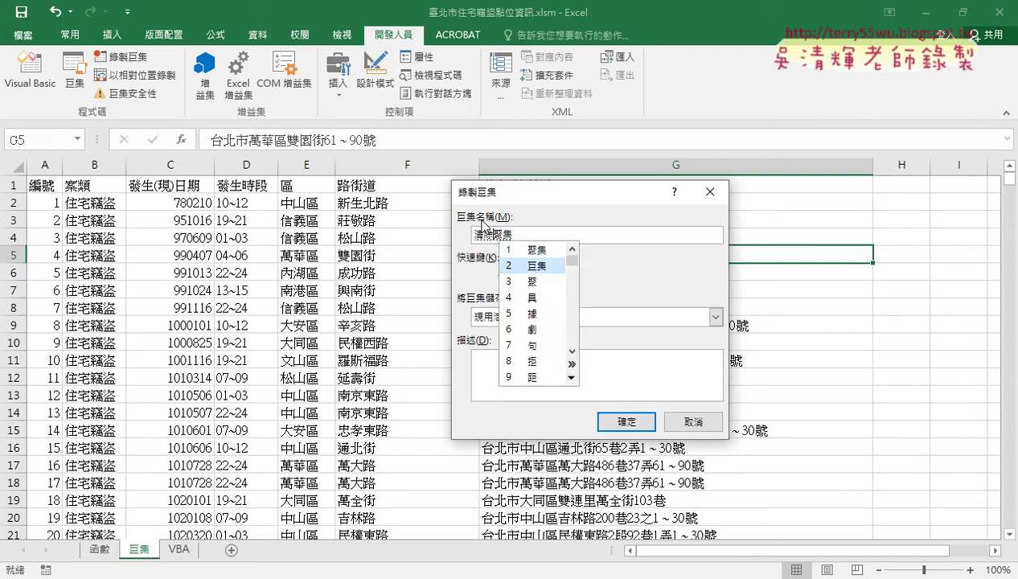
key(Return)
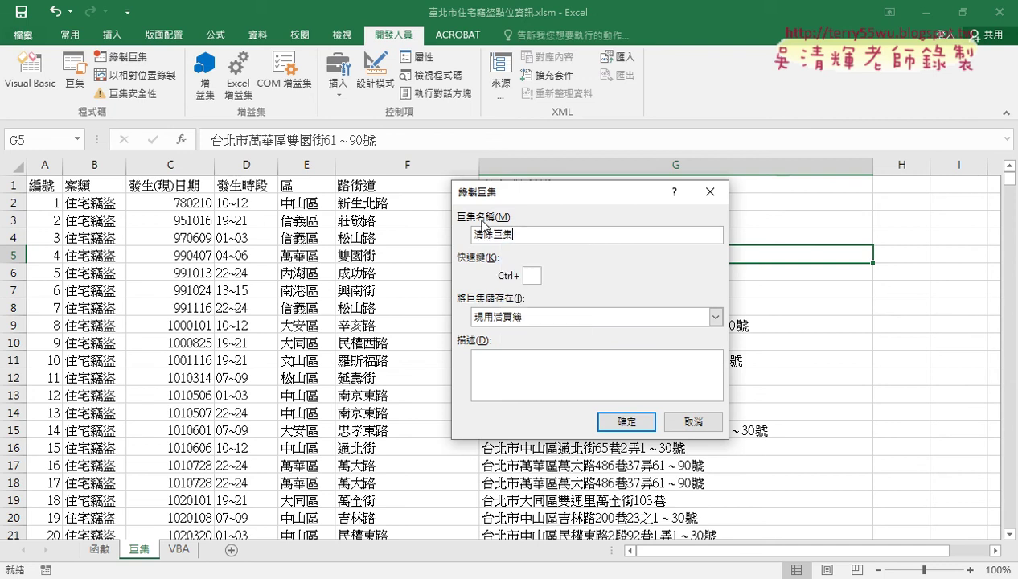
click(628, 423)
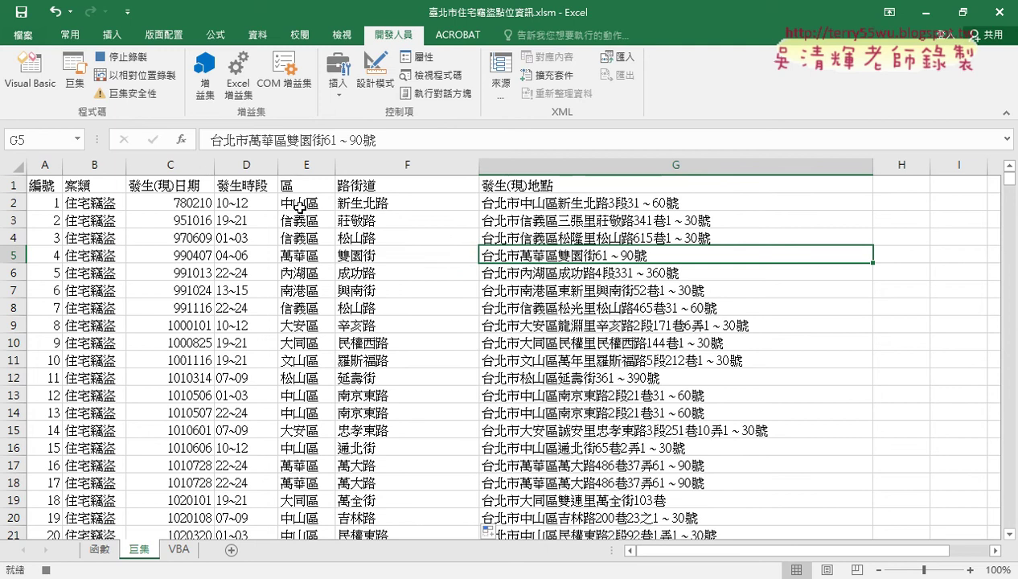
- Clear E2:F down to the last data row, then return to the top of the sheet
drag(303, 203, 375, 203)
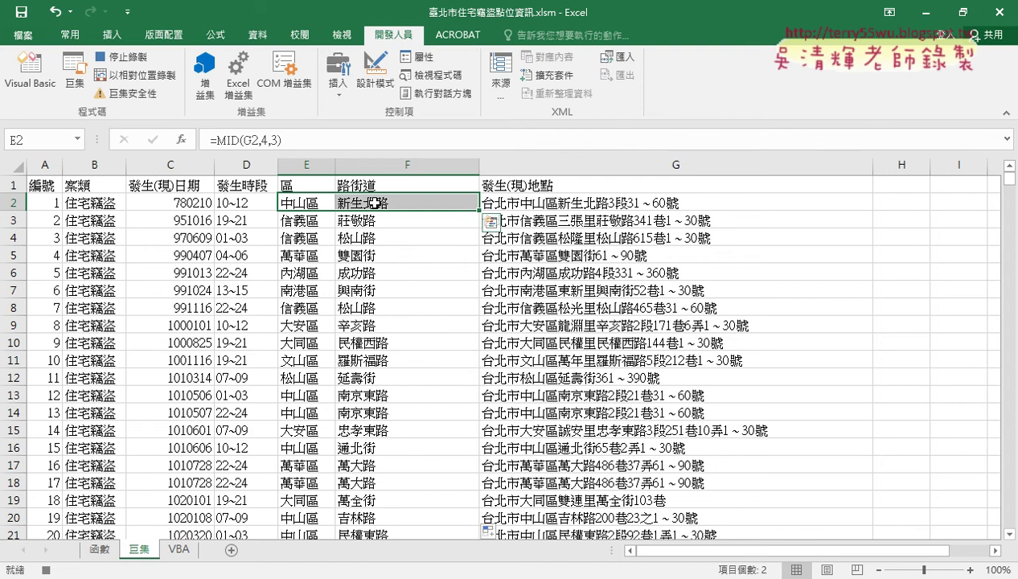
key(ctrl+shift+Down)
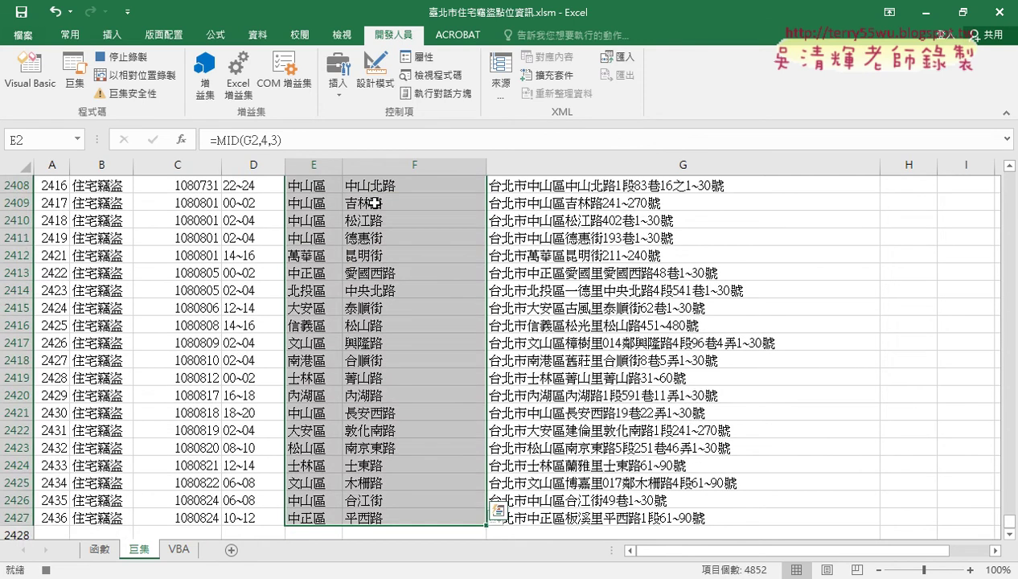
key(Delete)
key(ctrl+BackSpace)
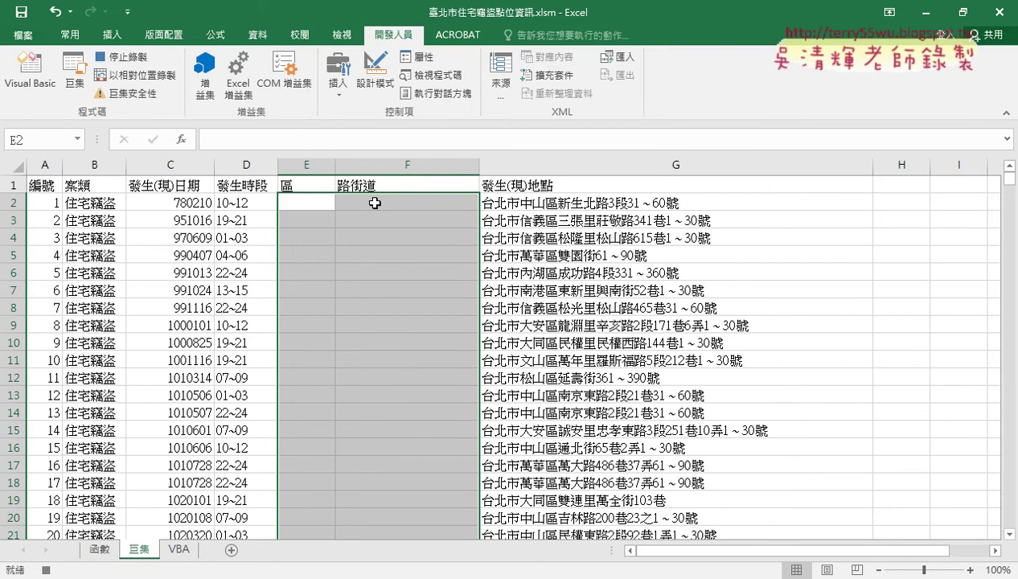
- Run 產生區路 from the Macros list to refill the 區 and 路街道 columns
click(85, 83)
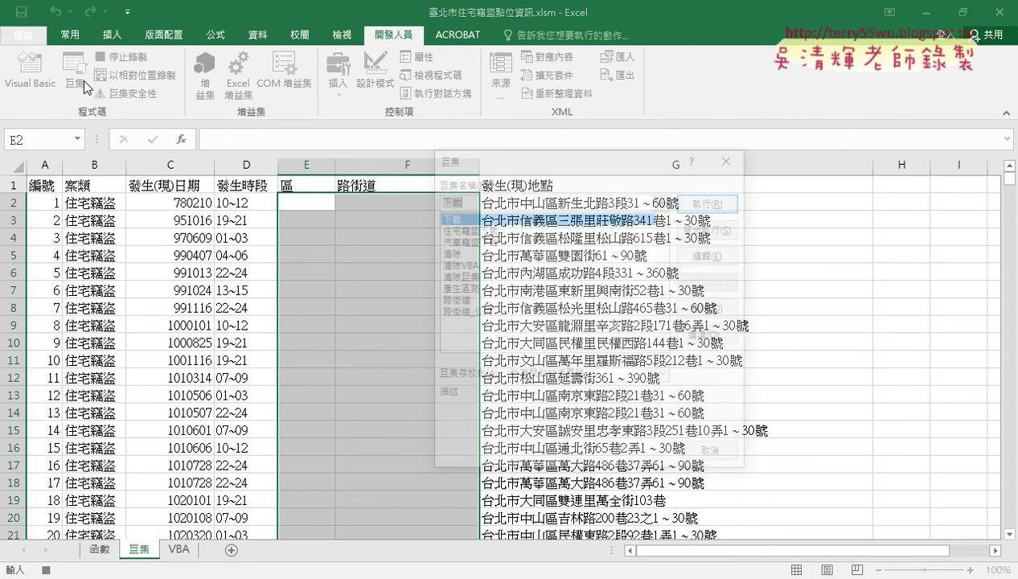
drag(521, 158, 602, 114)
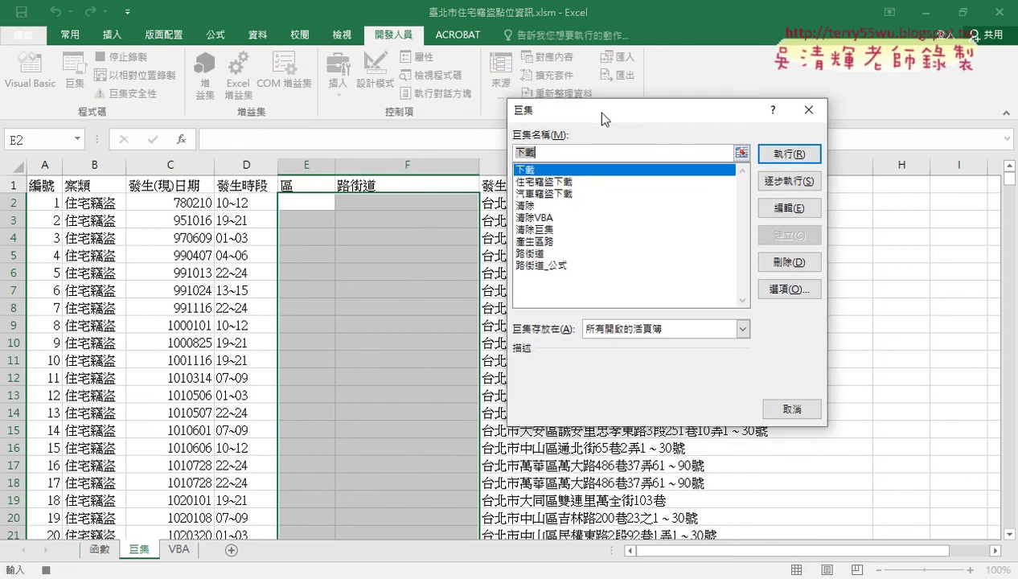
click(549, 243)
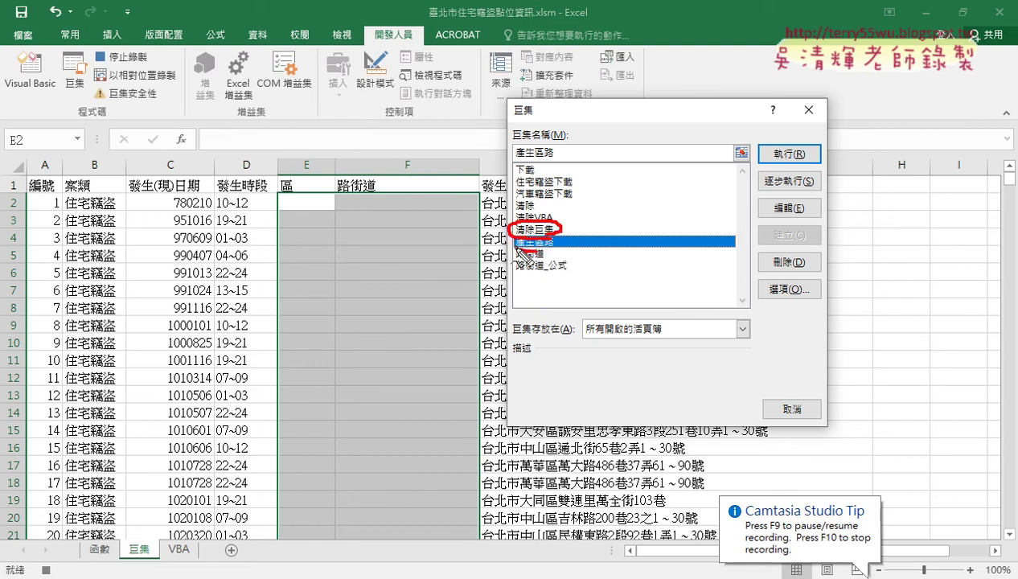
drag(550, 265, 574, 275)
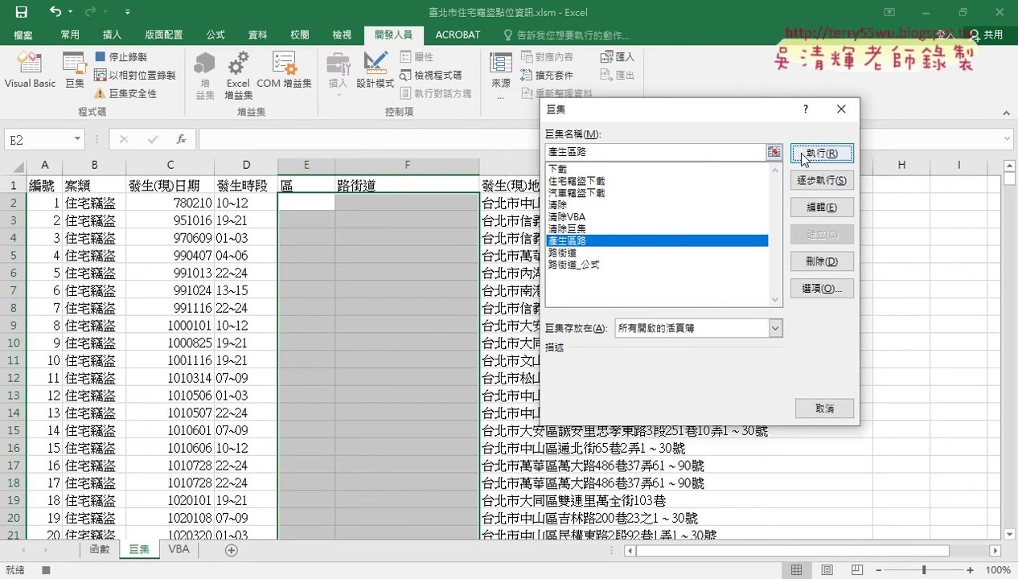
click(802, 154)
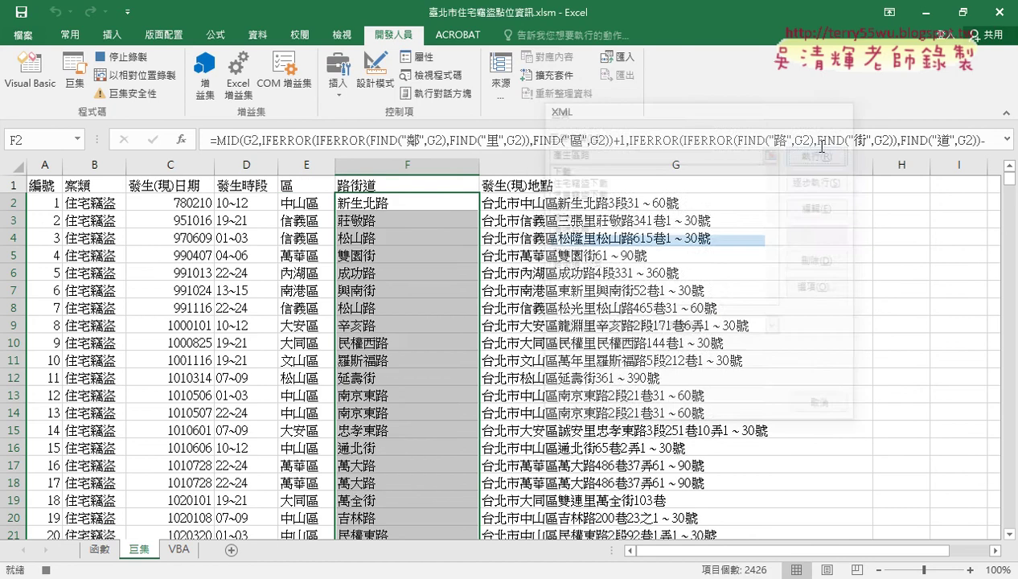
- Run the 清除巨集 macro to empty the 區 and 路街道 columns
click(78, 89)
click(575, 229)
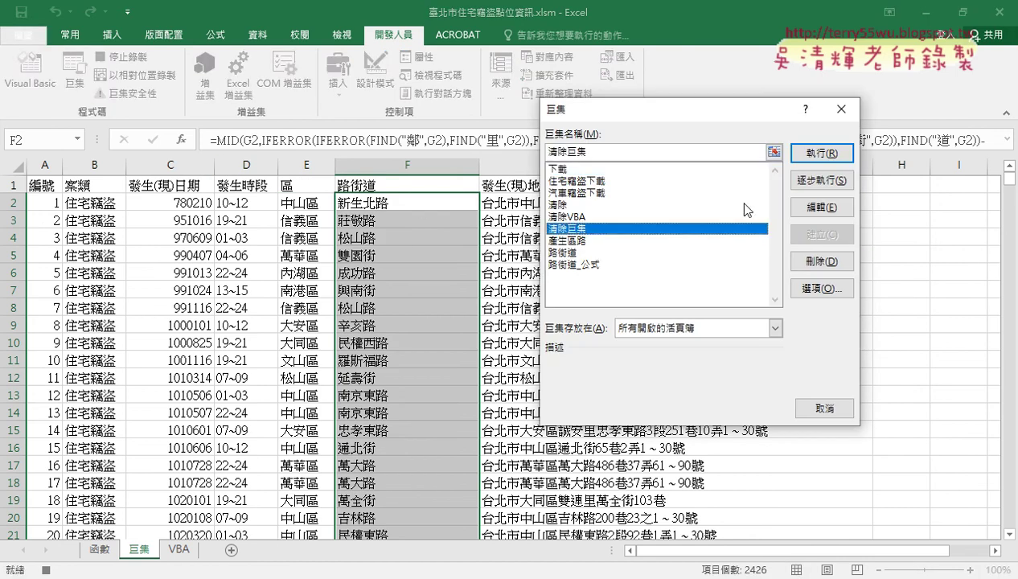
click(807, 153)
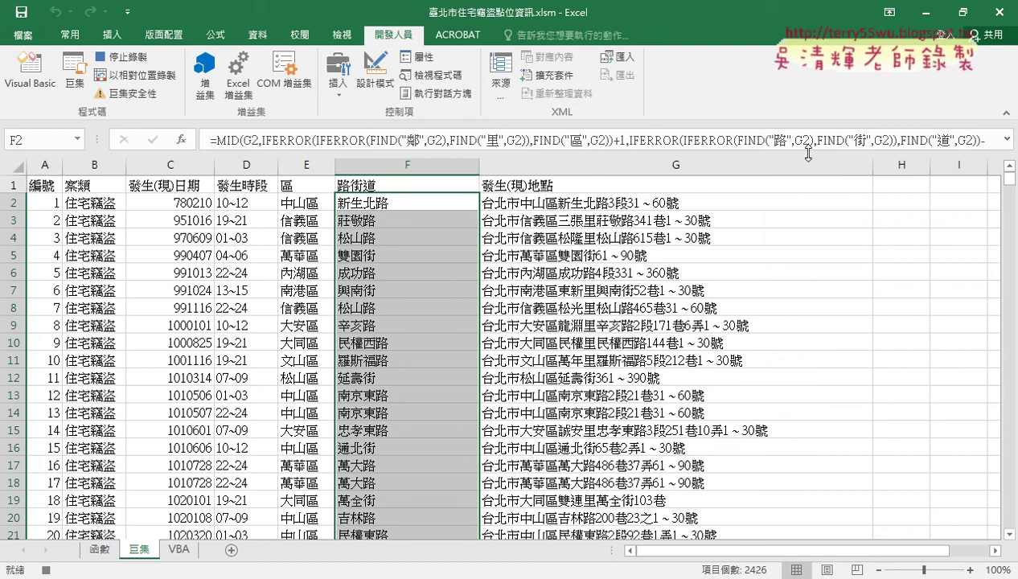
- Review the macro code in the VBA editor, then minimize it and select E2
click(30, 74)
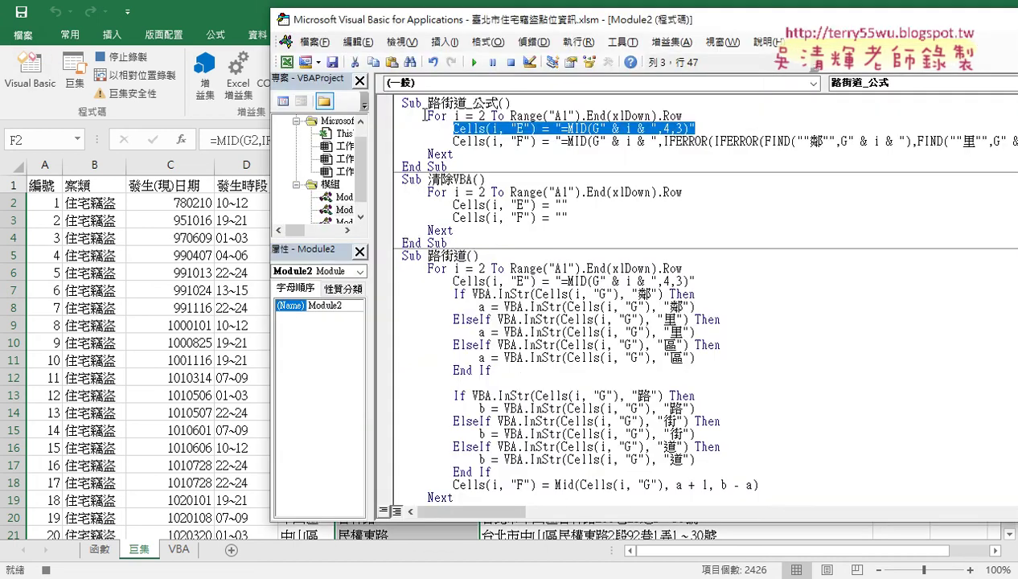
drag(816, 32, 825, 40)
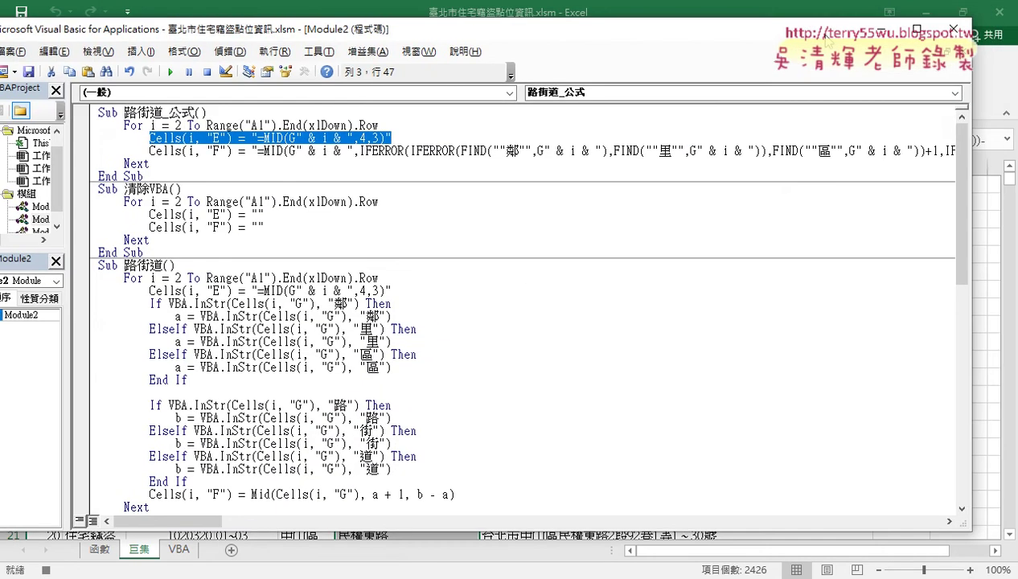
click(881, 30)
click(319, 196)
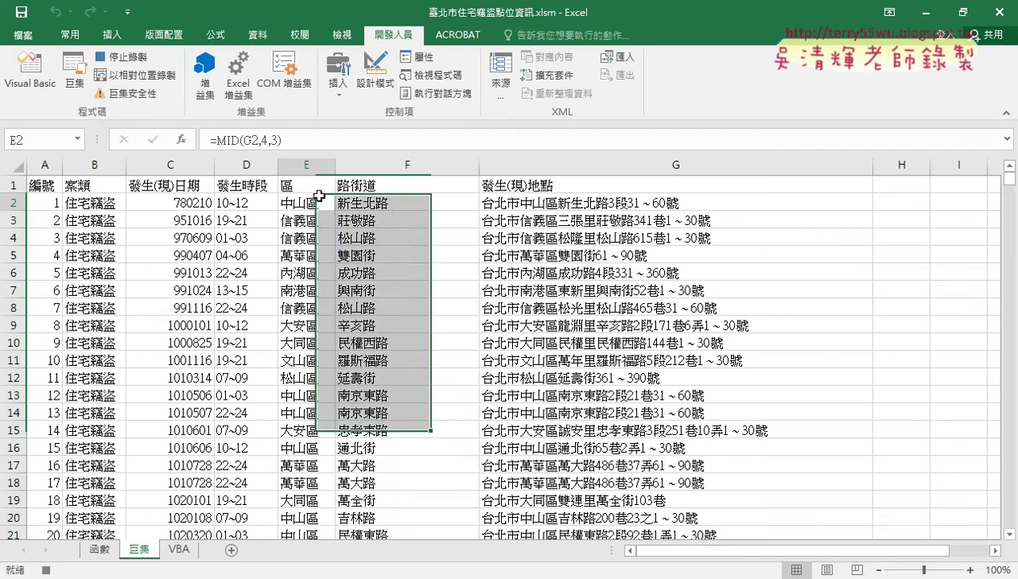
- Run the 清除巨集 macro again from the Macros list
click(74, 76)
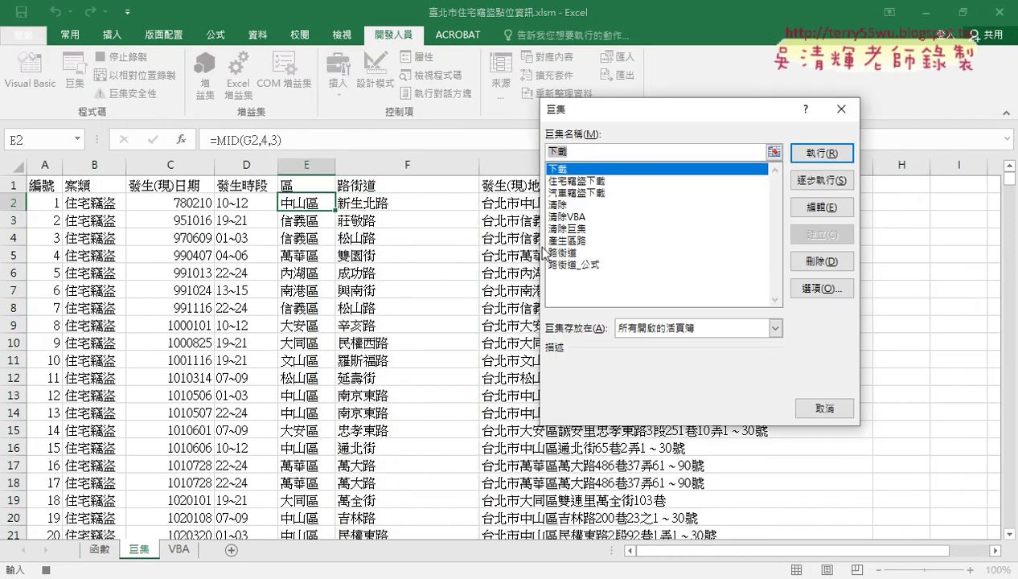
click(565, 228)
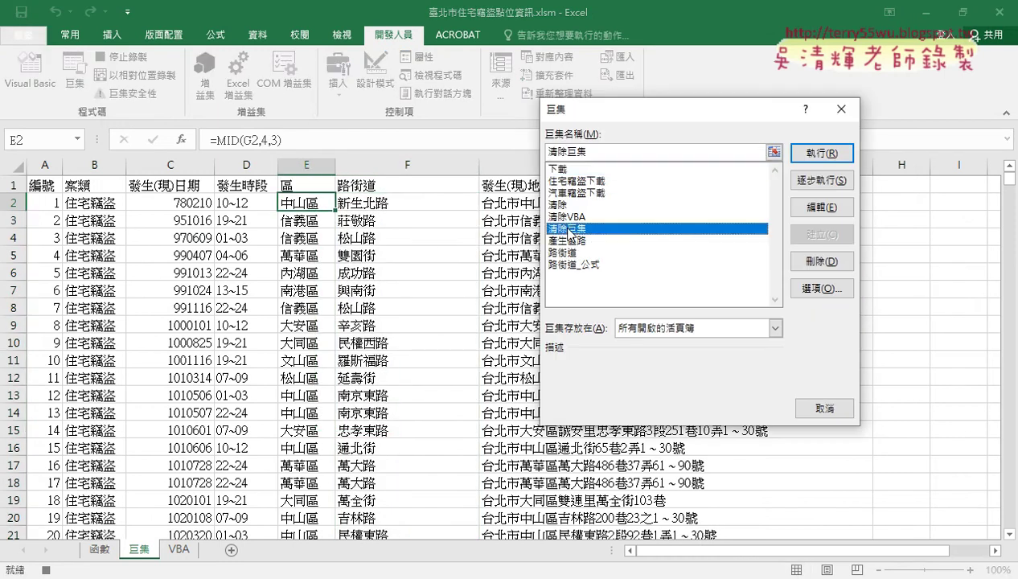
click(821, 155)
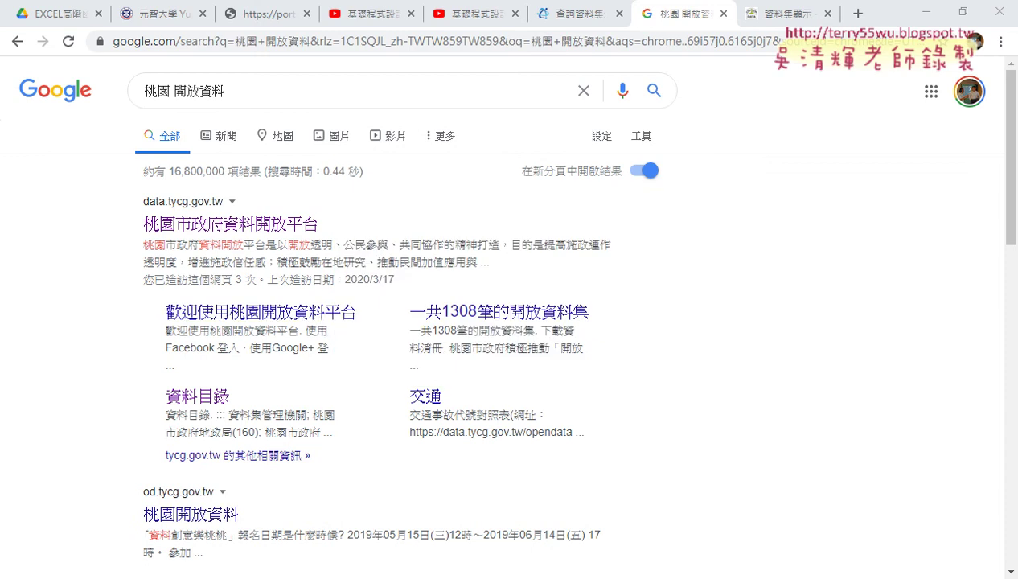
- Switch from Chrome back to the recovered workbook 臺北市住宅竊盜點位資訊 (version 2).xlsb
mouse_move(291, 575)
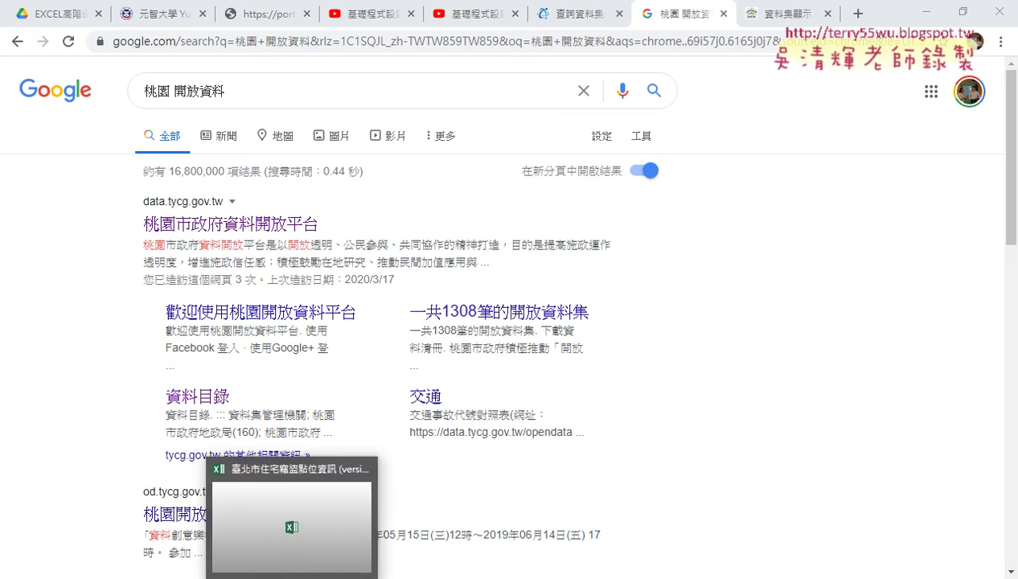
click(297, 545)
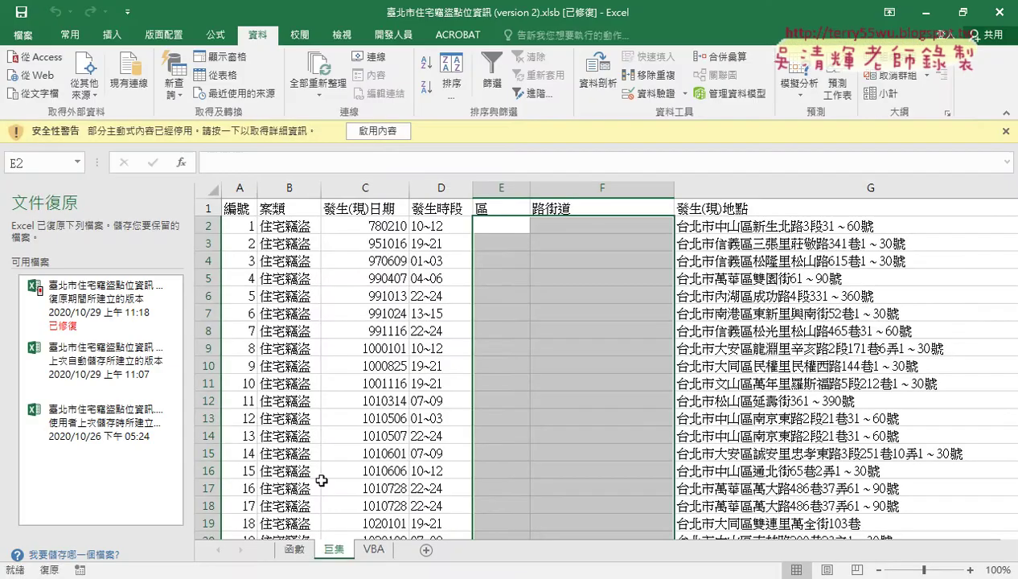
- Enable macros, close document recovery, and open 清除巨集's code in the VBA editor
click(374, 132)
click(166, 538)
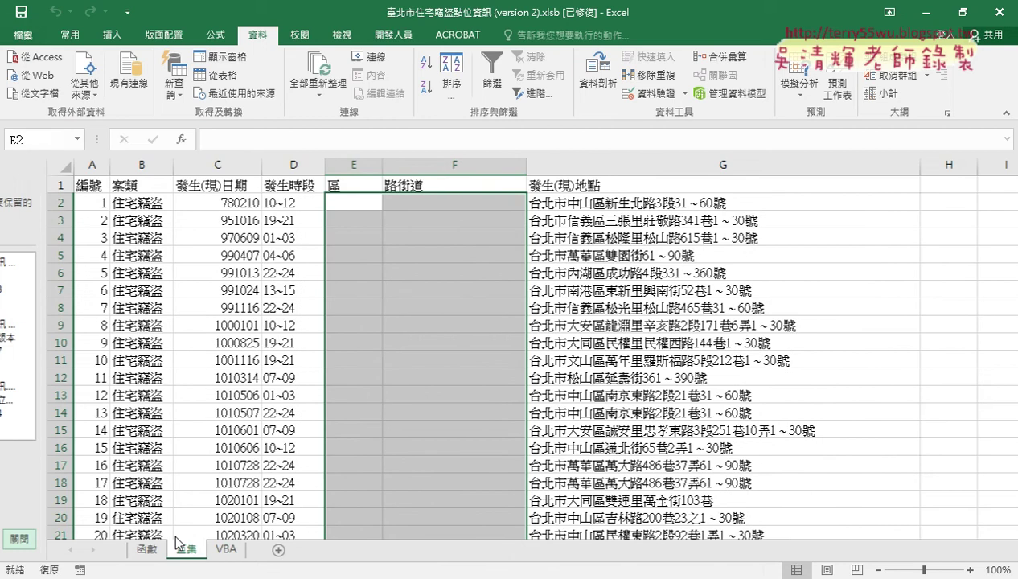
click(393, 34)
click(78, 76)
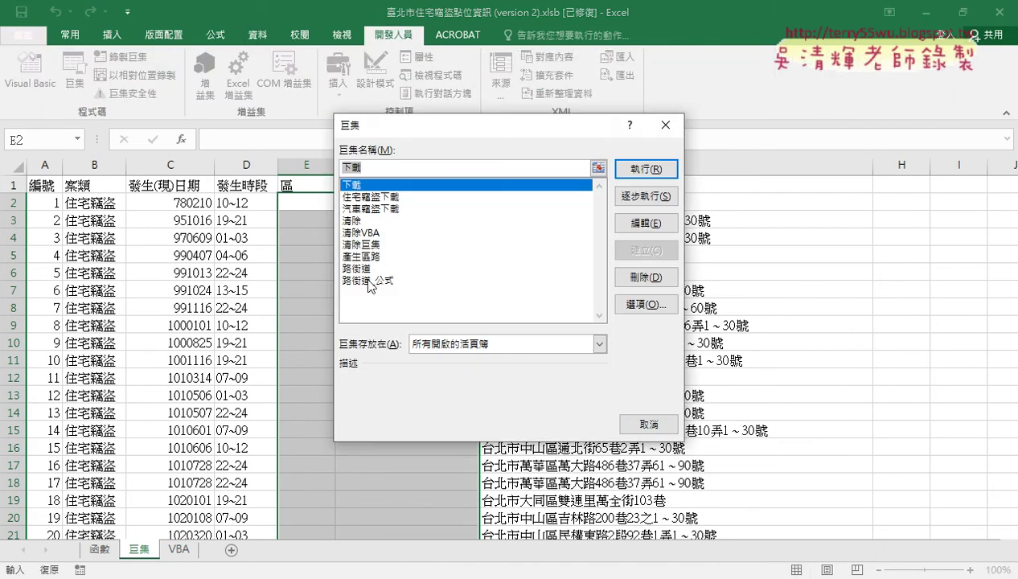
click(373, 246)
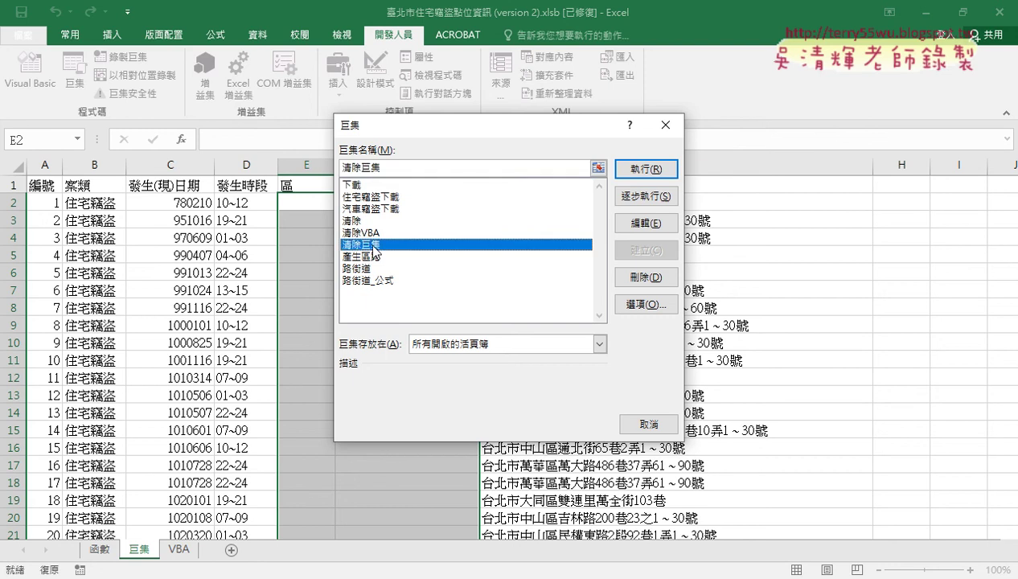
click(646, 226)
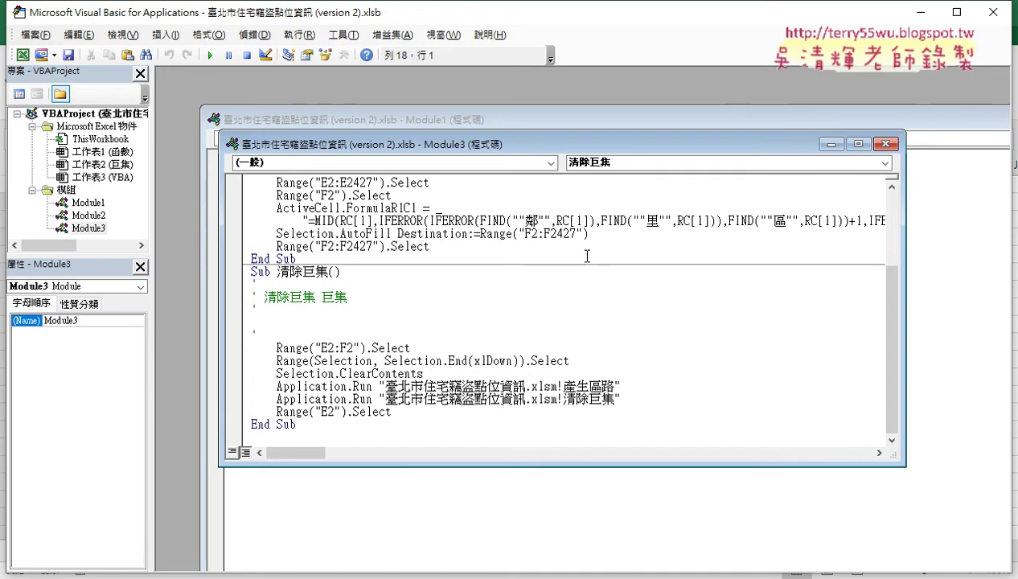
- Delete both Application.Run lines and Range("E2").Select from 清除巨集
drag(626, 398, 254, 384)
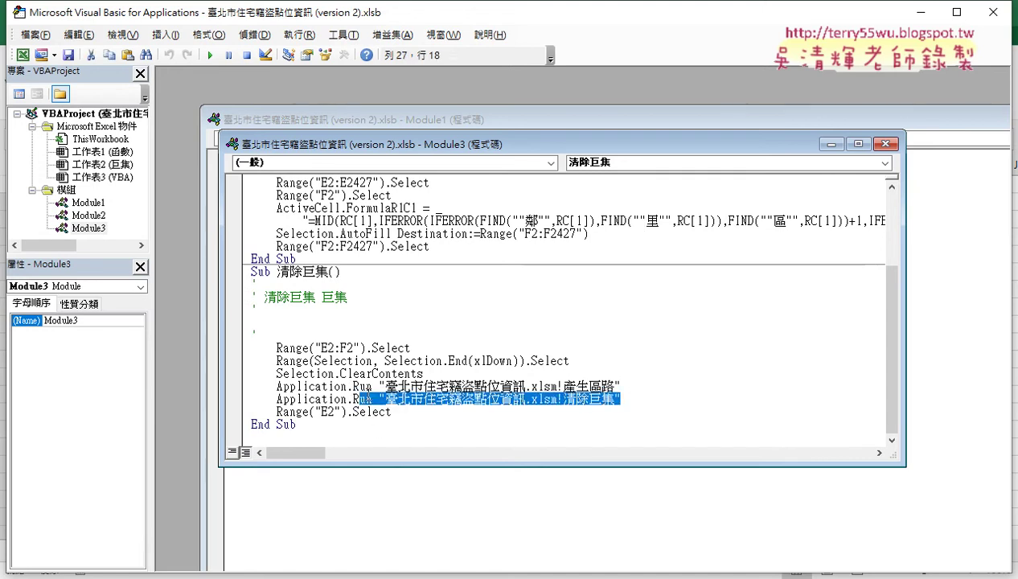
click(408, 414)
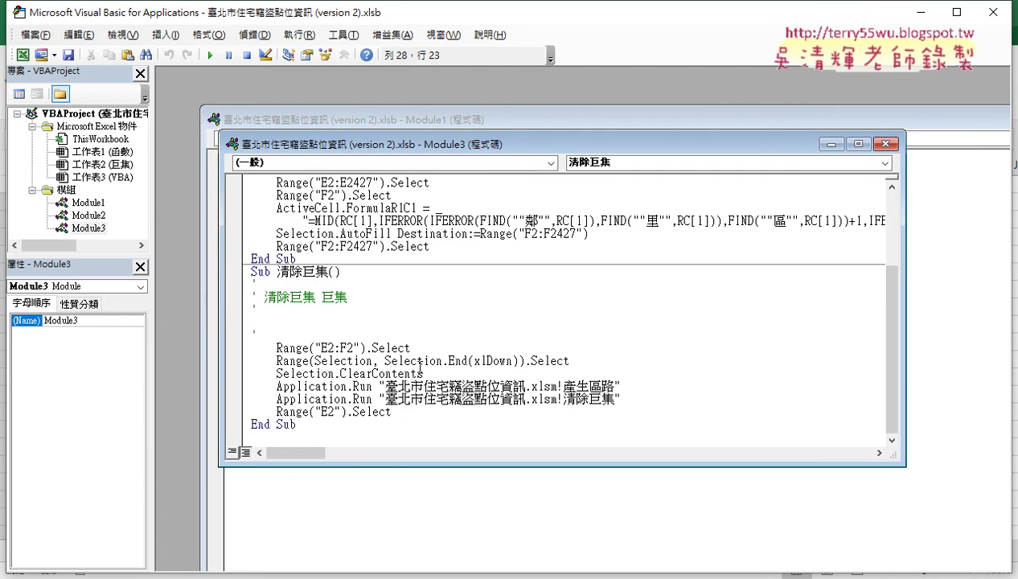
drag(402, 412, 249, 385)
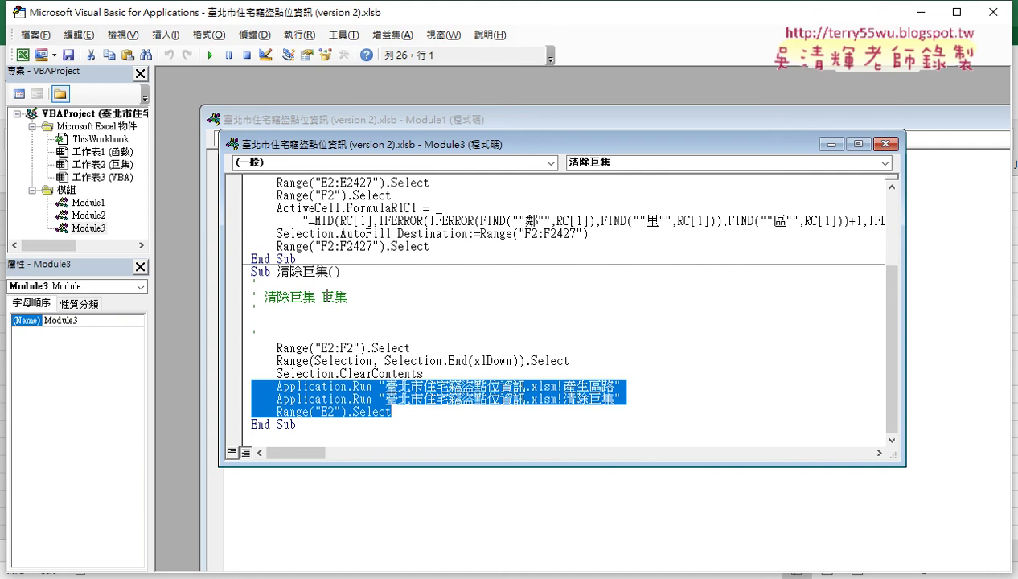
key(Delete)
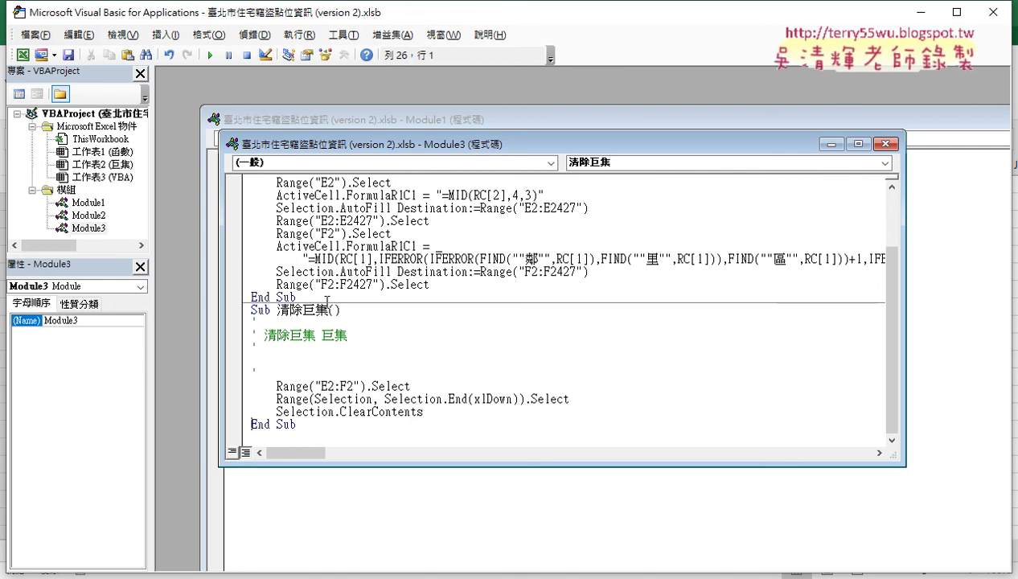
mouse_move(410, 386)
mouse_down()
mouse_move(276, 385)
mouse_move(571, 398)
mouse_up()
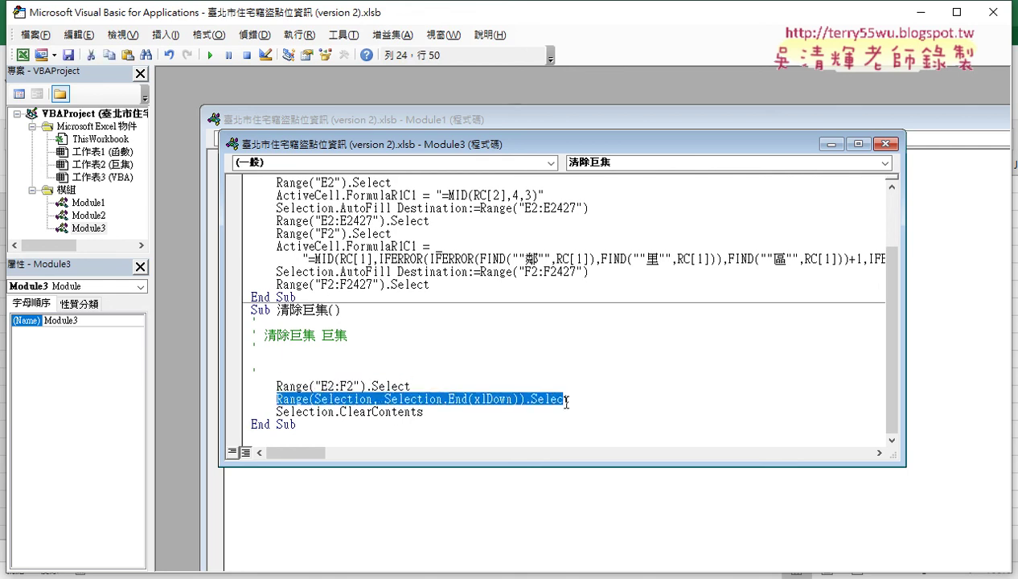
drag(424, 411, 251, 386)
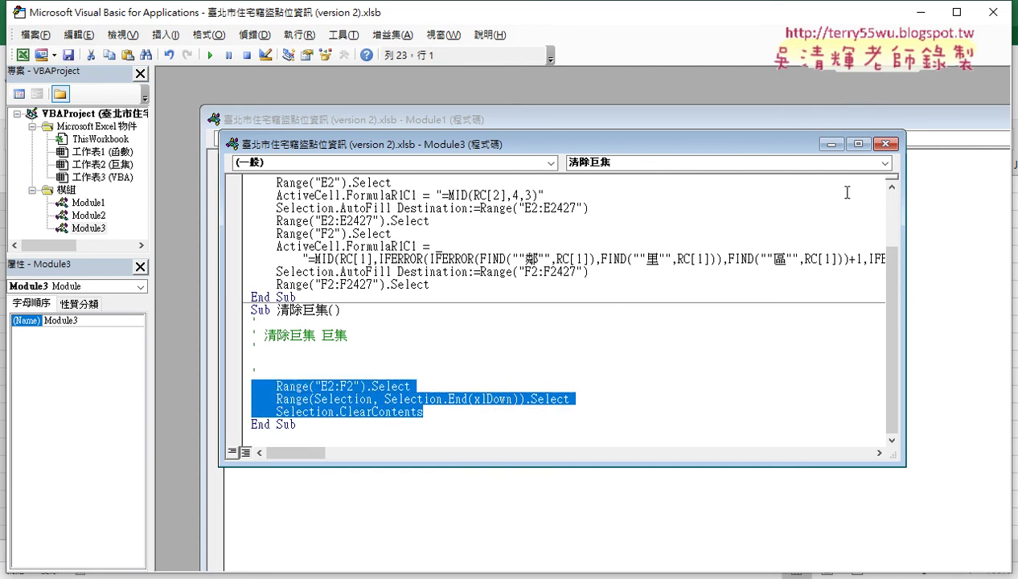
- Close the Module1 and Module3 code windows and minimize the VBA editor
double_click(836, 117)
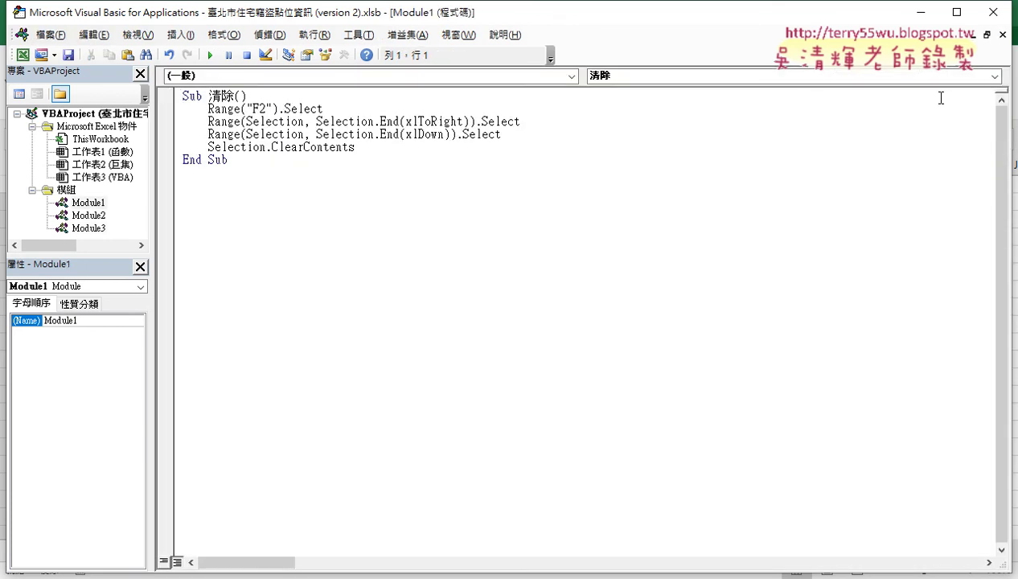
click(1002, 35)
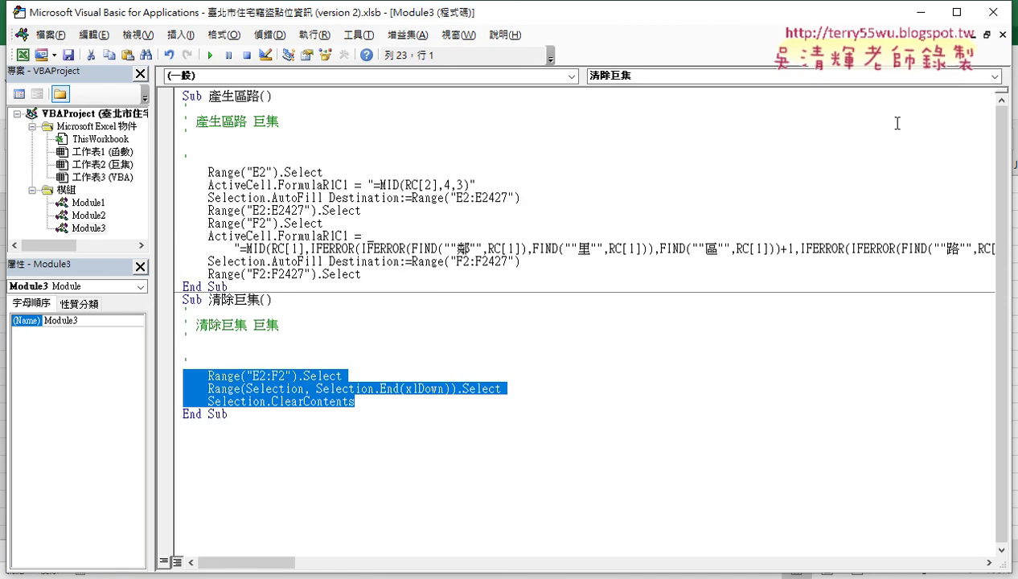
click(1002, 35)
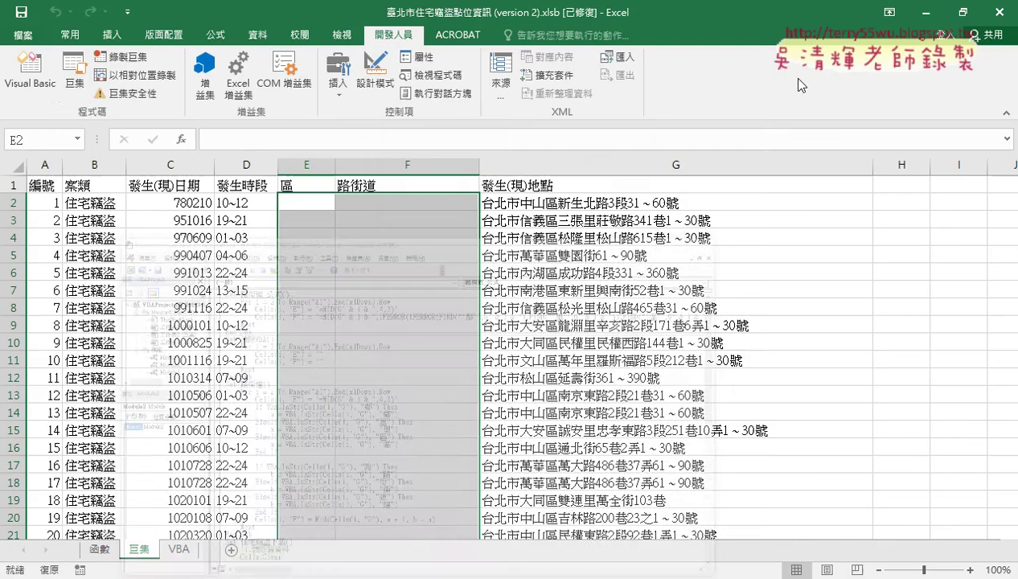
click(920, 13)
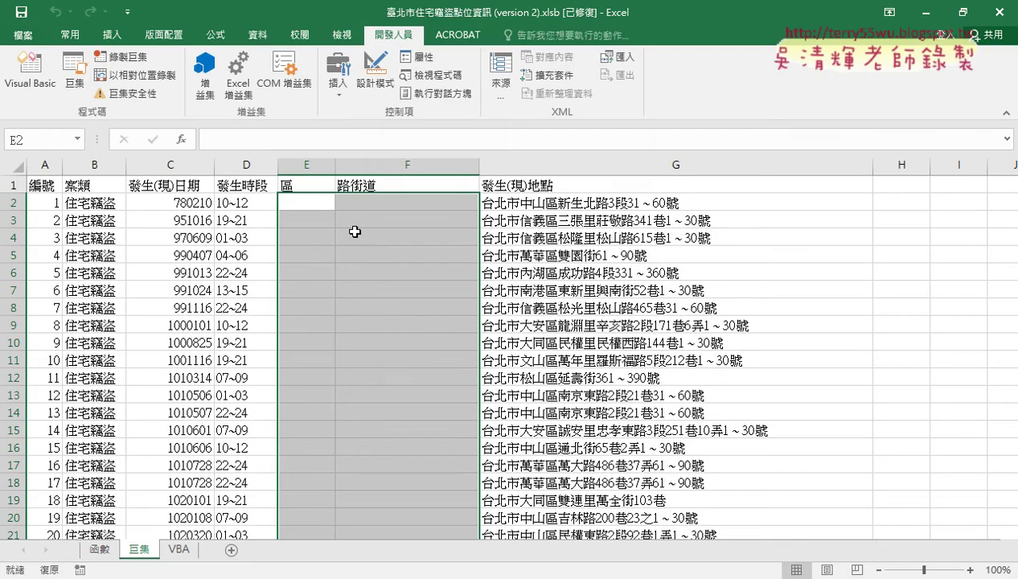
- Run 產生區路 to fill the 區 and 路街道 columns, then run 清除巨集 to empty them
click(73, 80)
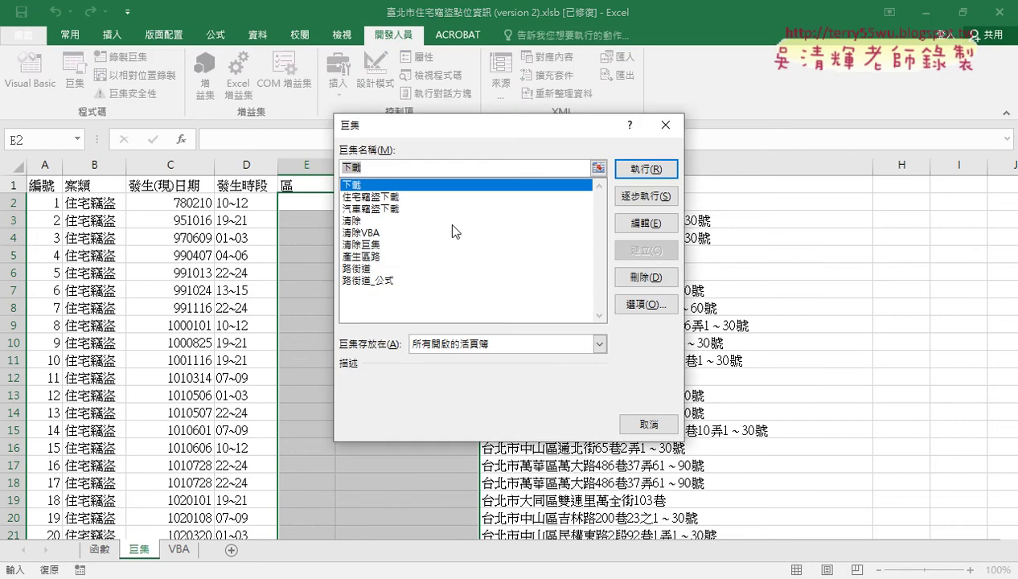
click(370, 255)
click(641, 173)
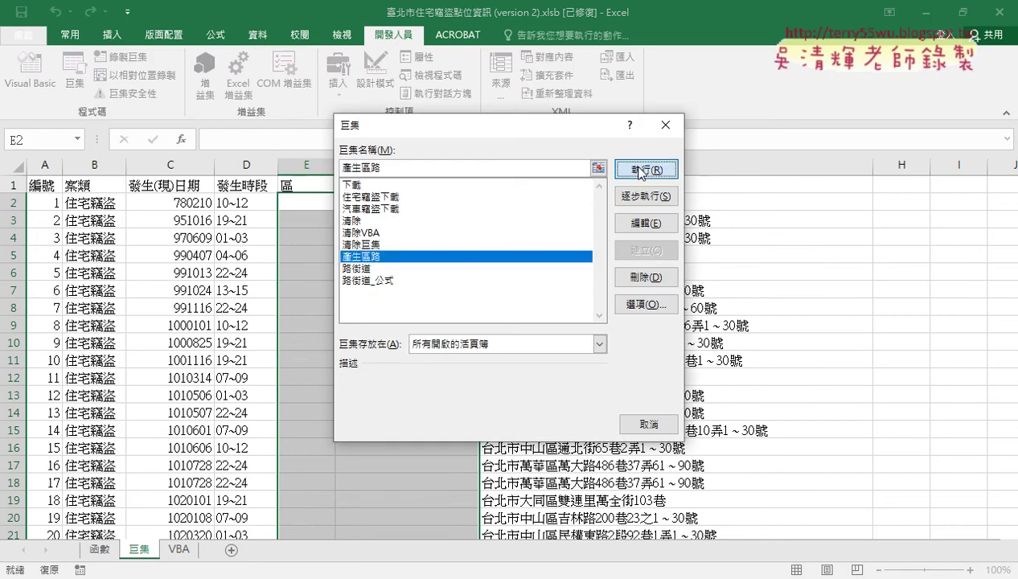
click(75, 72)
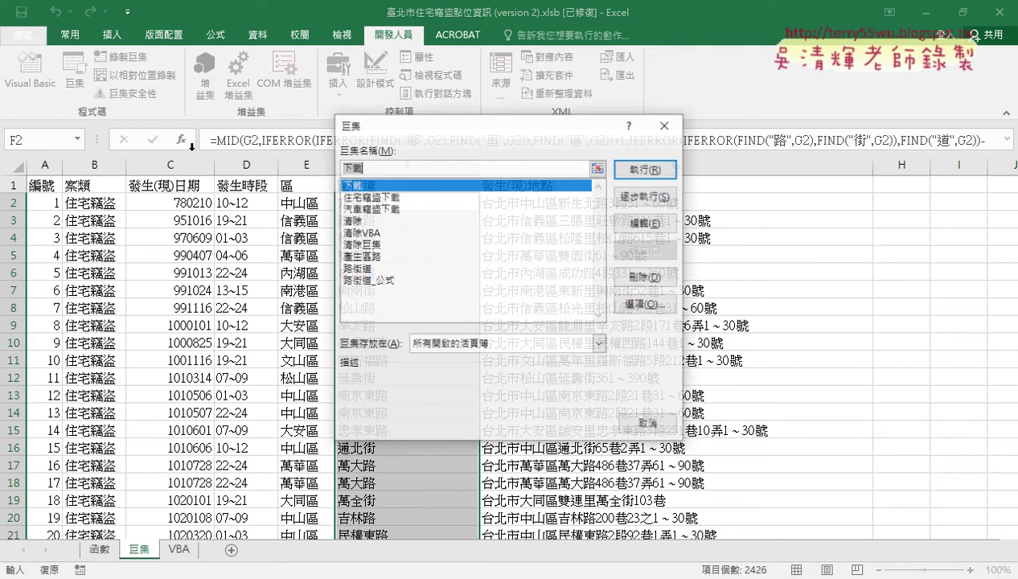
click(379, 244)
click(643, 169)
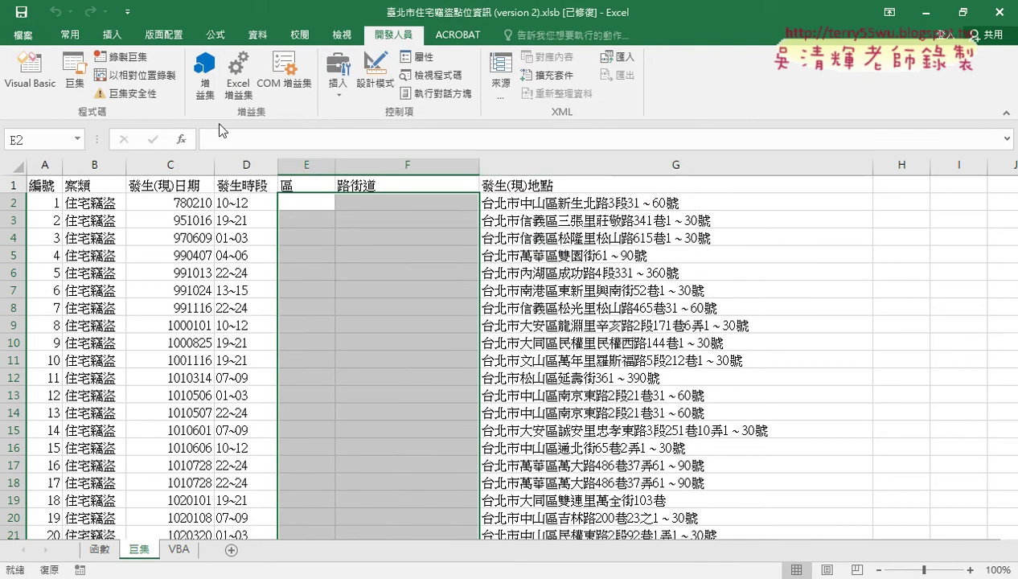
- Open 清除巨集's code in the VBA editor and select its recorded comment lines
click(74, 72)
click(653, 226)
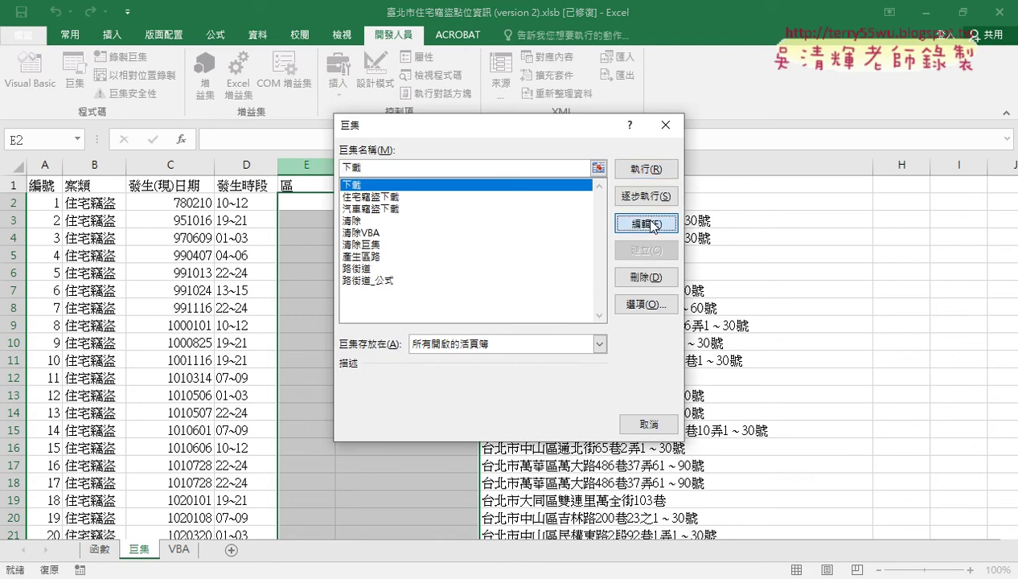
click(364, 244)
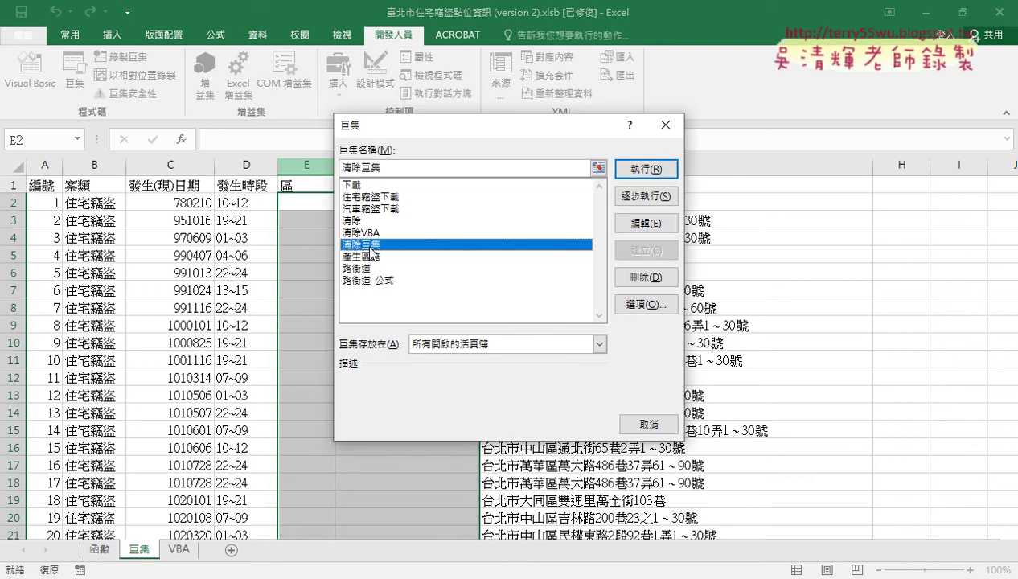
click(637, 223)
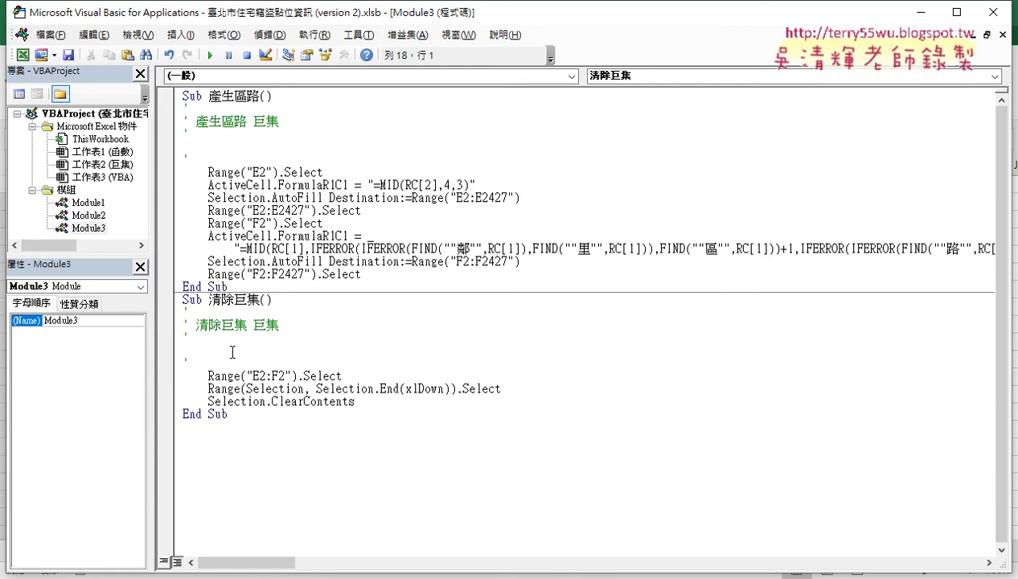
drag(188, 361, 173, 319)
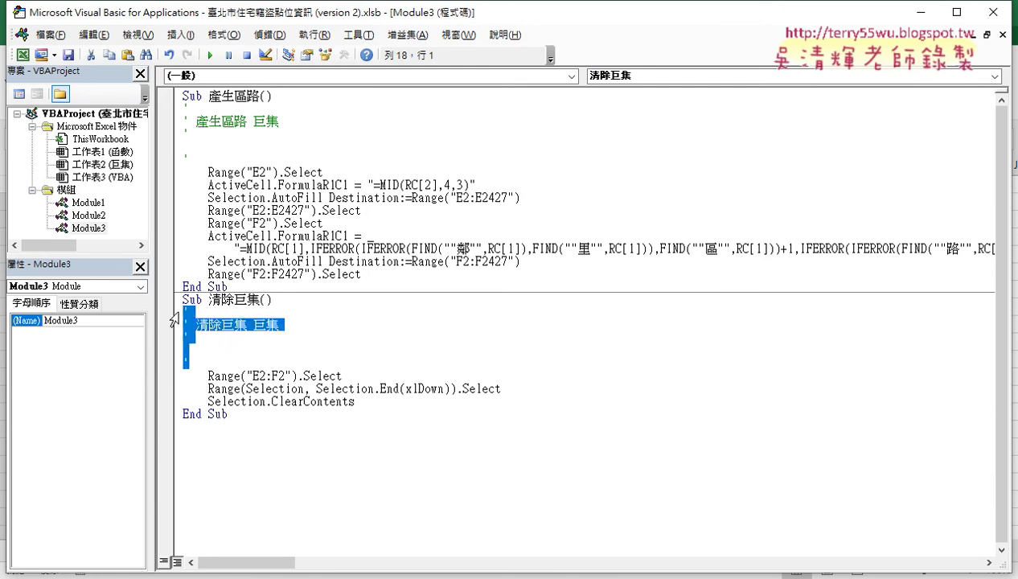
- Delete 清除巨集's recorded comments and add a 2. comment after the Range("E2:F2").Select line
key(Delete)
key(Tab)
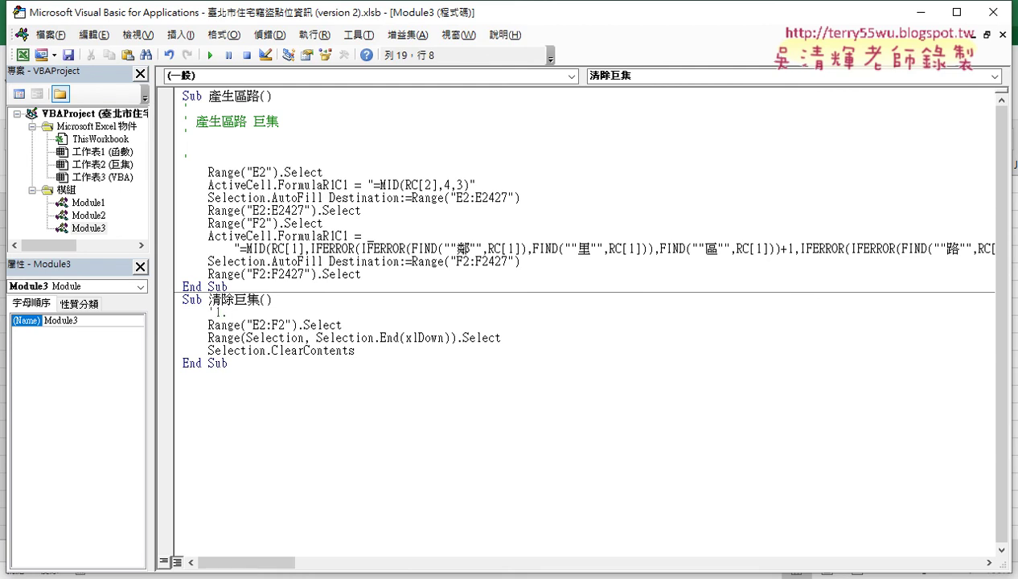
click(342, 324)
key(Return)
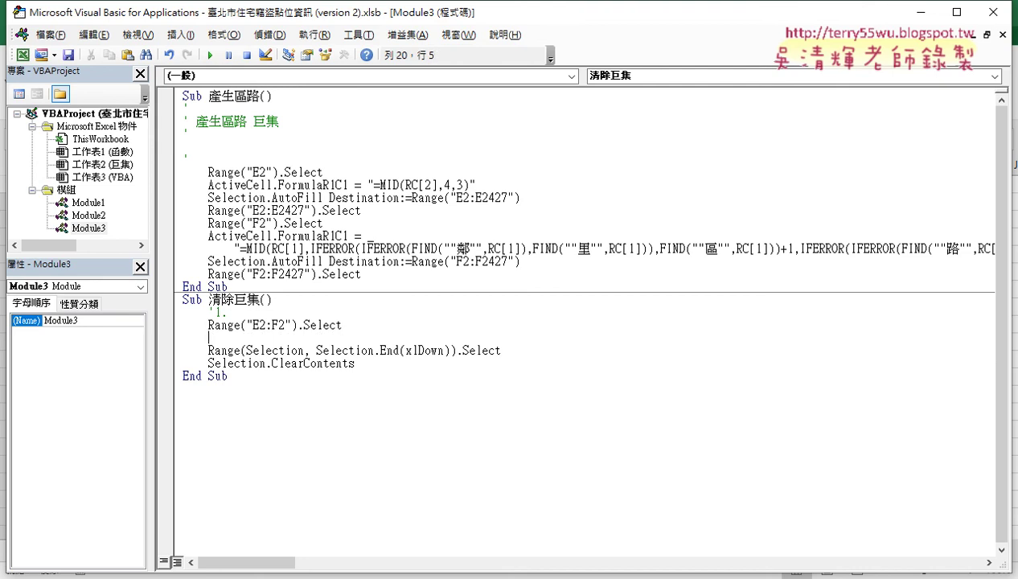
text('2)
text(.)
- Add a comment line after the xlDown selection, then select 產生區路's recorded comment lines
click(500, 349)
key(Return)
text('3.)
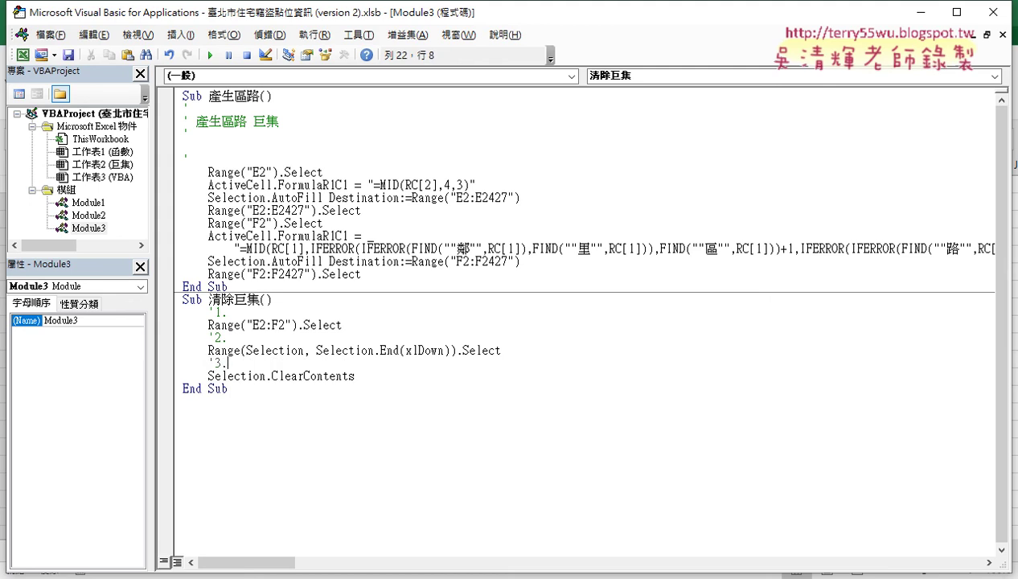
key(Up)
key(Up)
key(Up)
key(Up)
key(Up)
key(Up)
key(Up)
key(Up)
key(Up)
key(Up)
mouse_move(182, 172)
mouse_down()
mouse_move(266, 120)
mouse_move(183, 108)
mouse_up()
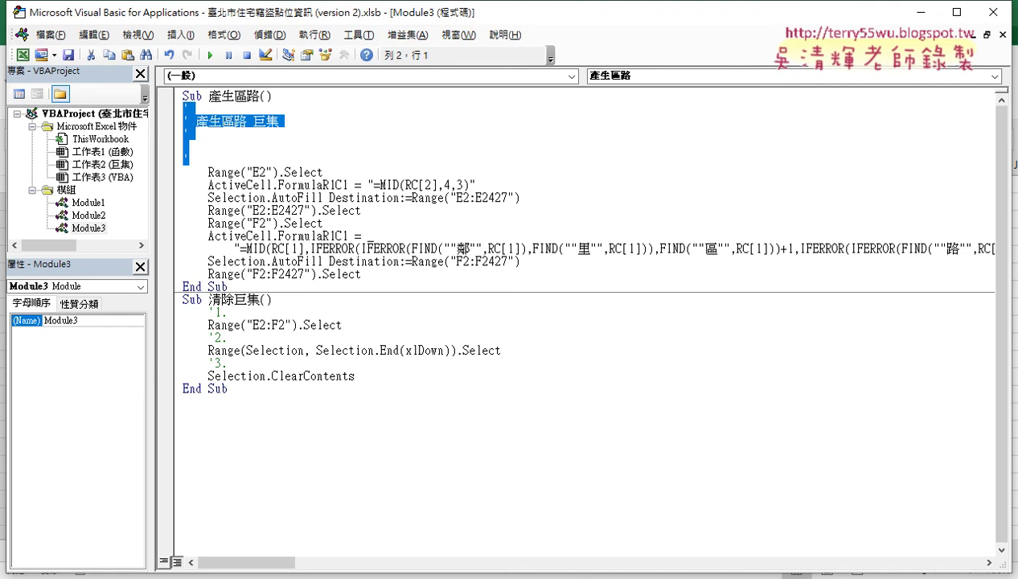
- Replace 產生區路's recorded comments with '1. above Range("E2").Select and 2. after it
key(Delete)
key(Delete)
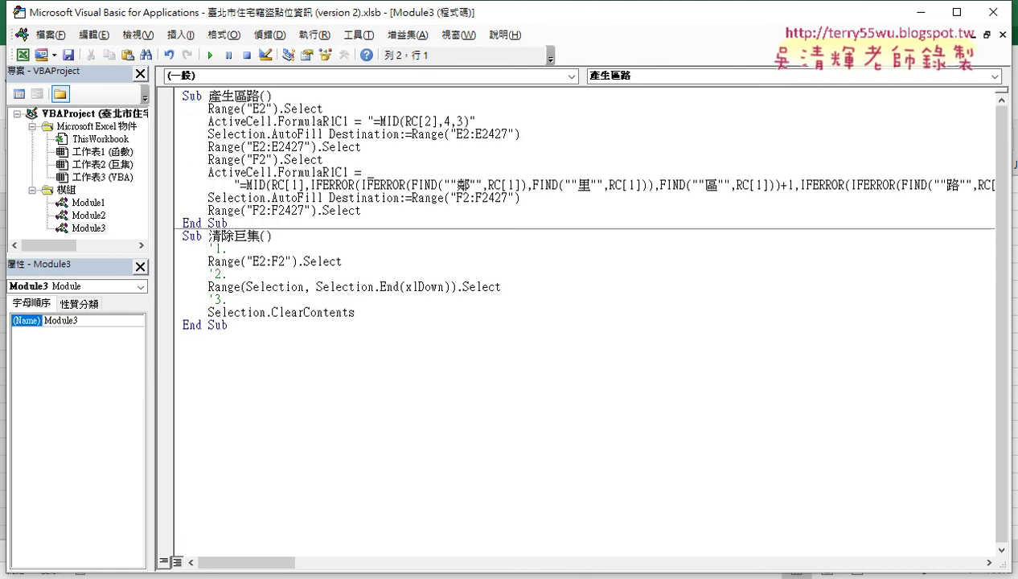
key(Return)
key(Up)
key(Tab)
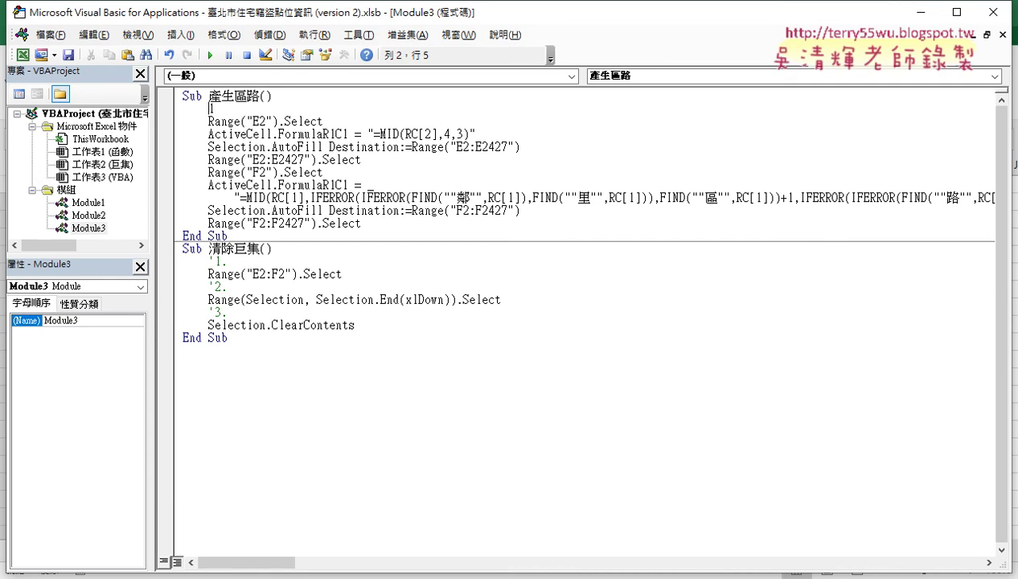
text('1.)
key(End)
key(Return)
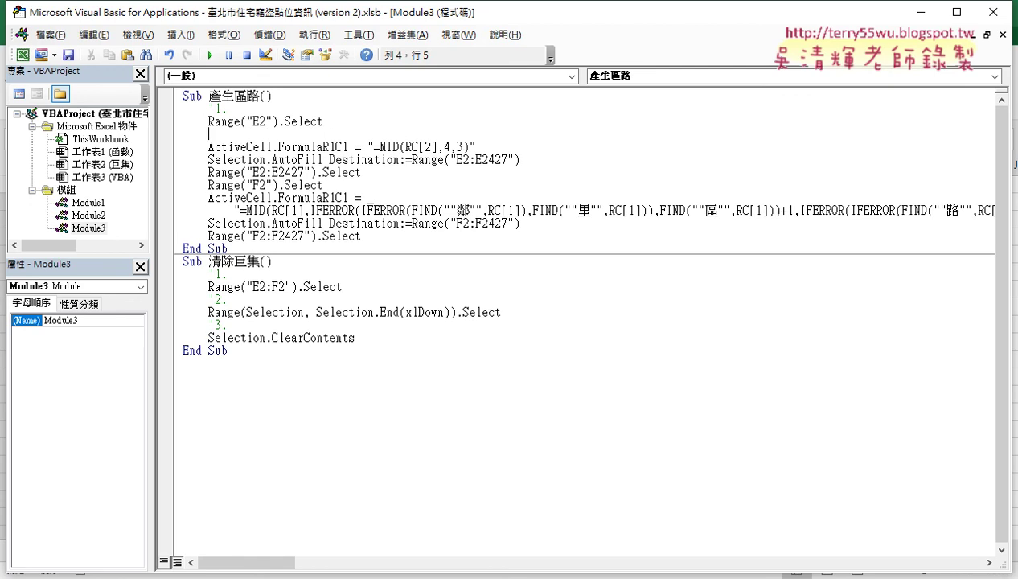
text(2.)
- Add a comment numbered 3. after the first formula line below Range("E2:E2427")
key(Down)
key(Down)
key(Return)
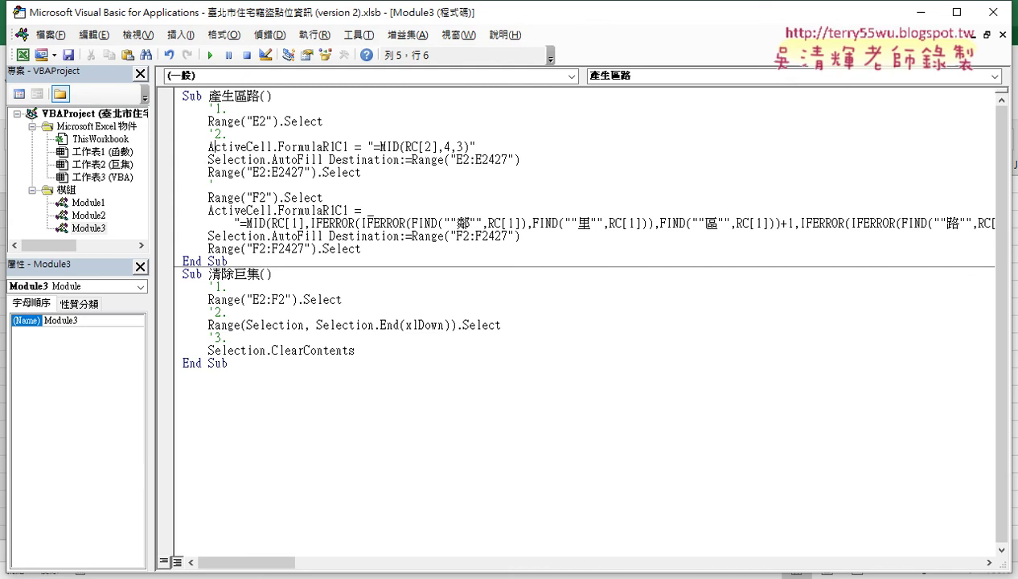
key(End)
key(Return)
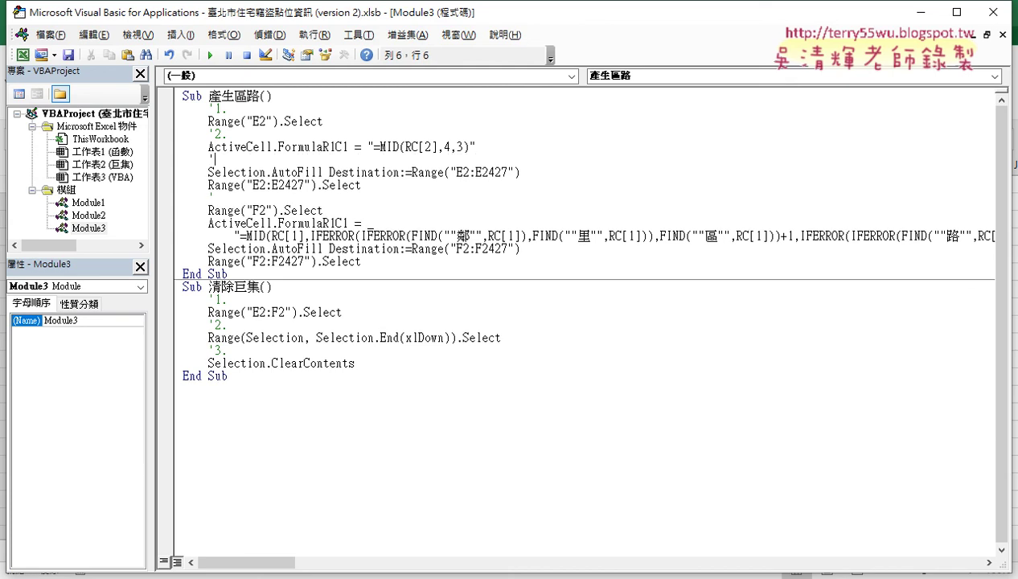
text(3.)
key(Down)
key(Down)
key(Down)
- Renumber the comment above the district and road fill code as step 4
drag(191, 185, 165, 111)
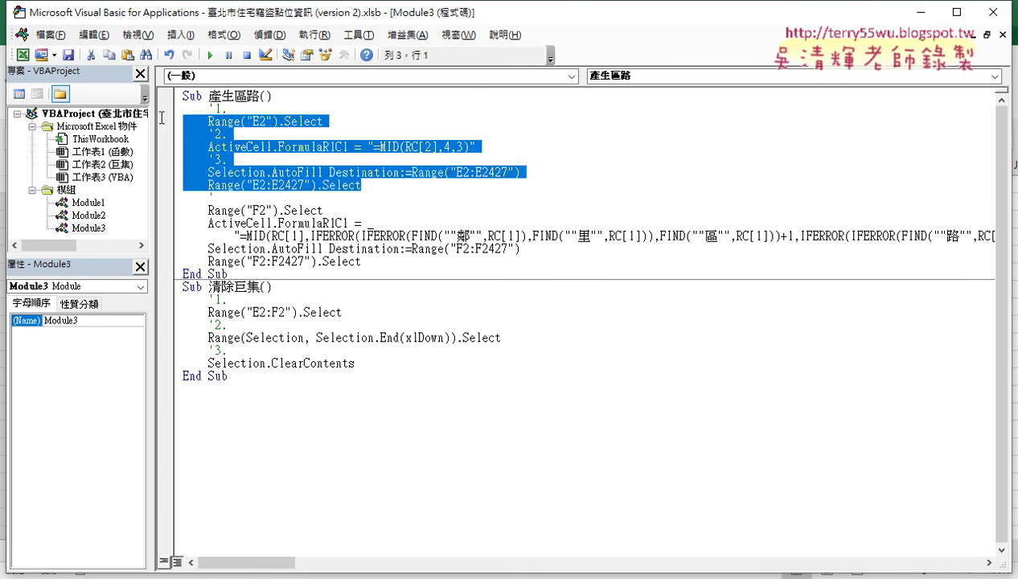
drag(367, 261, 172, 211)
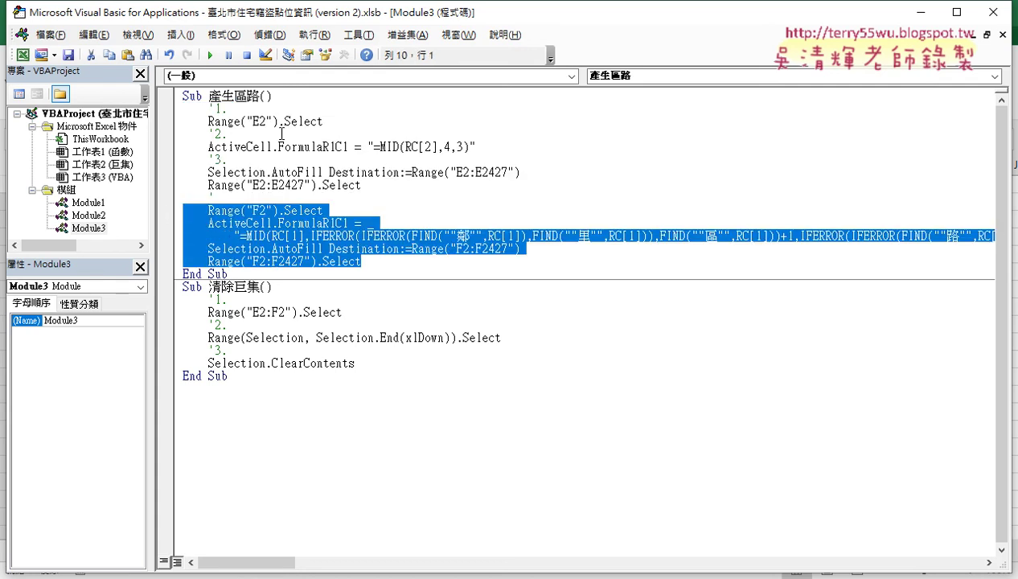
click(254, 210)
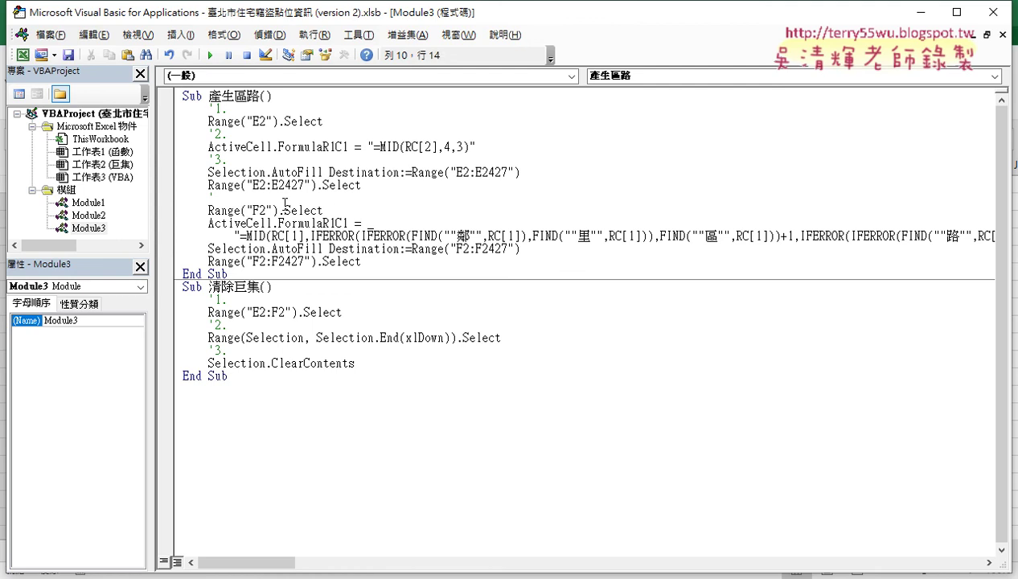
click(280, 201)
text(1.)
key(Down)
key(Up)
text(4)
- Add comment lines above Range("F2") and after the long MID formula, numbering the last one 6
key(Down)
key(End)
key(Return)
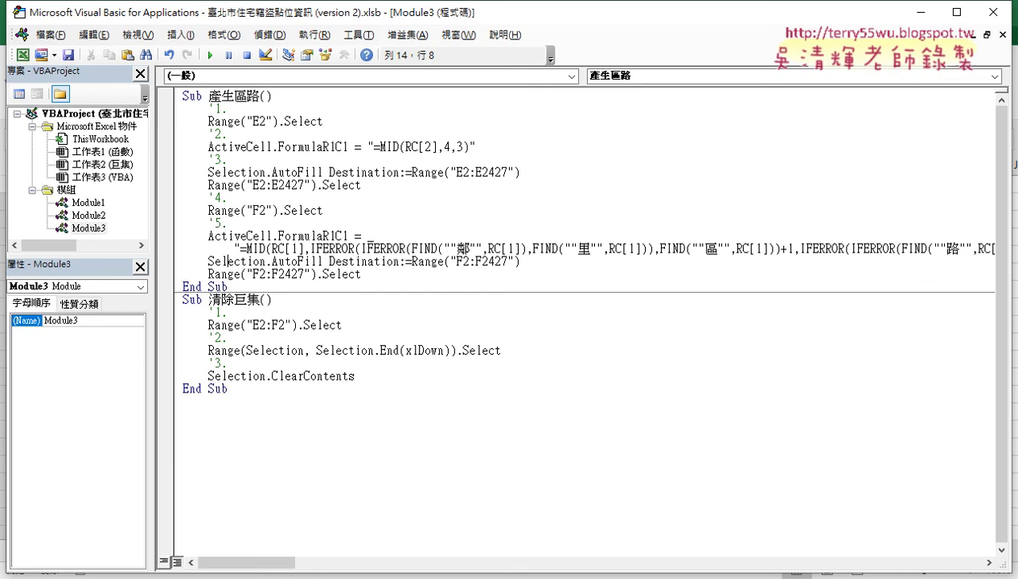
key(End)
key(Return)
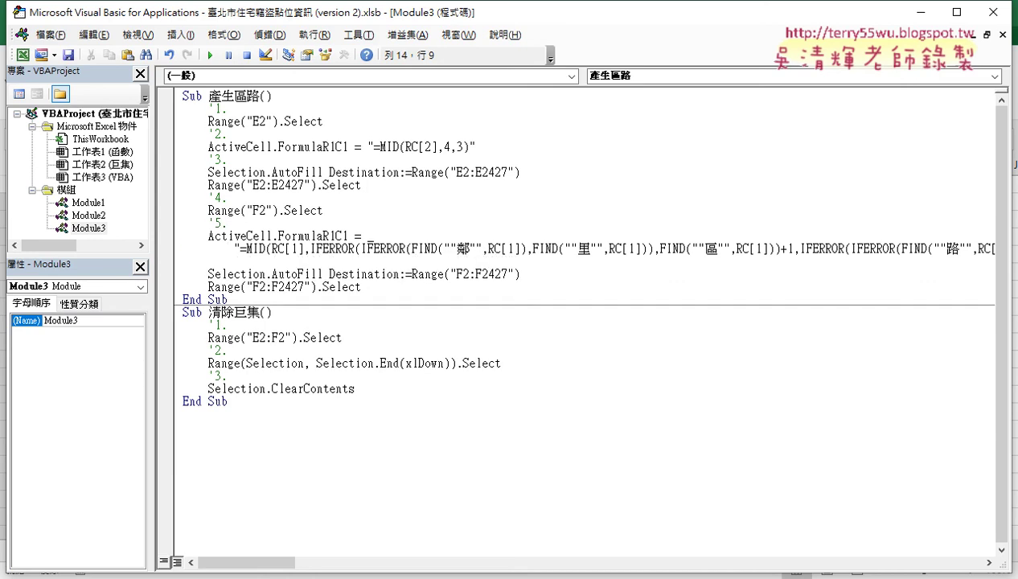
text(6)
text(.)
click(292, 355)
key(Up)
key(Up)
key(Up)
key(Up)
key(Up)
key(Up)
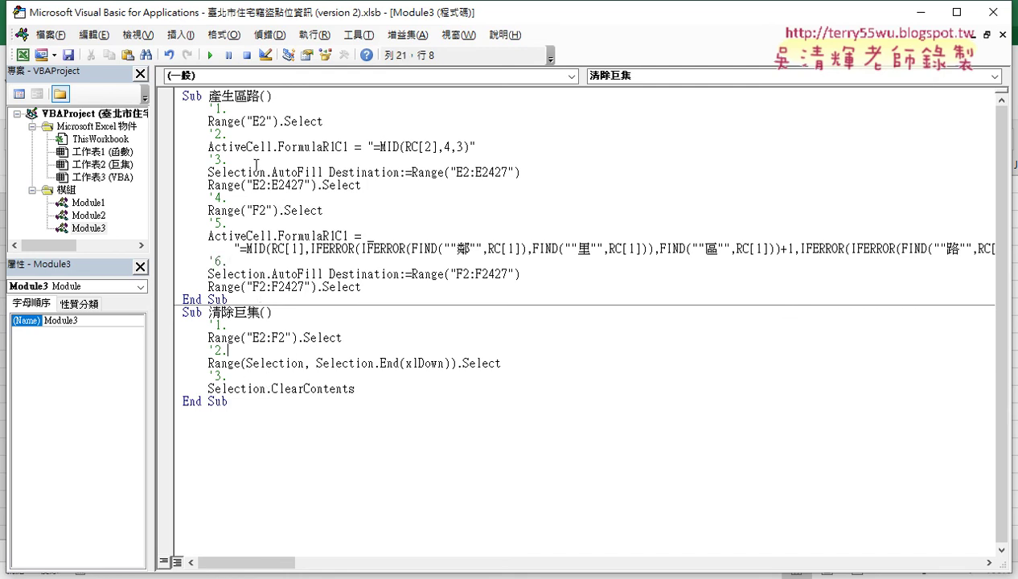
key(Up)
key(Up)
key(Up)
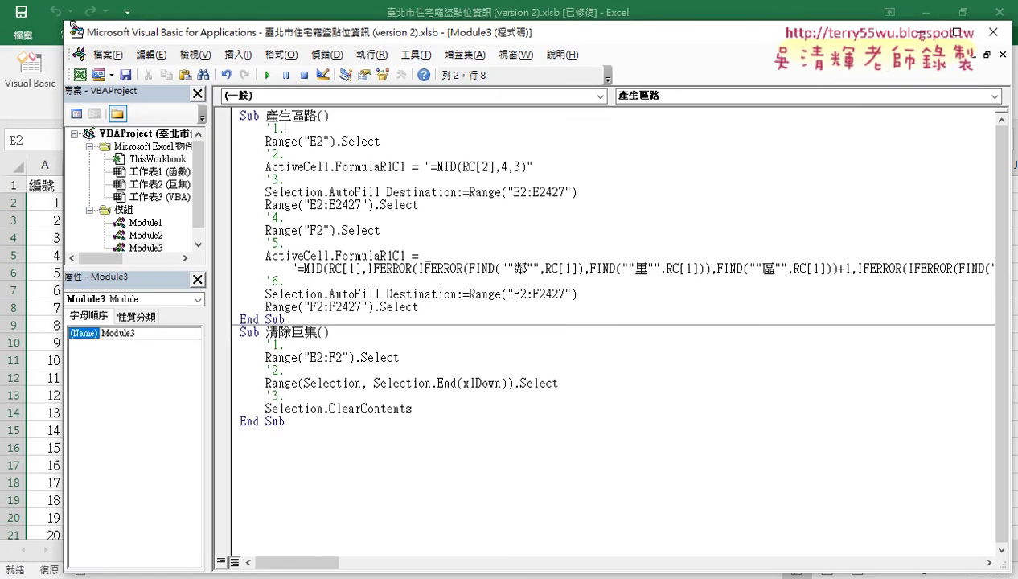
- In Excel, draw a Form Controls button near column H assigned to the 產生區路 macro
drag(7, 5, 119, 27)
click(88, 254)
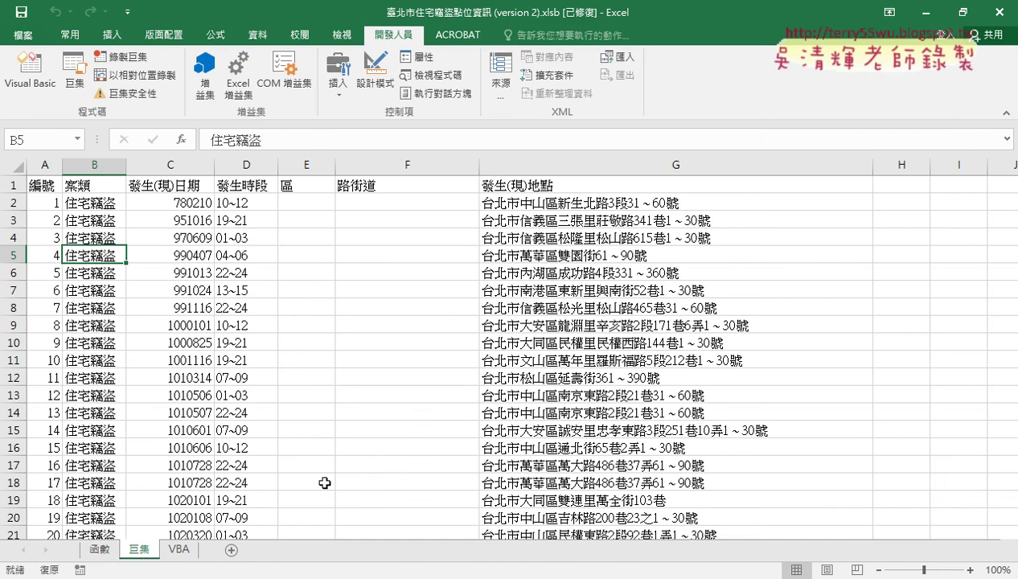
click(343, 95)
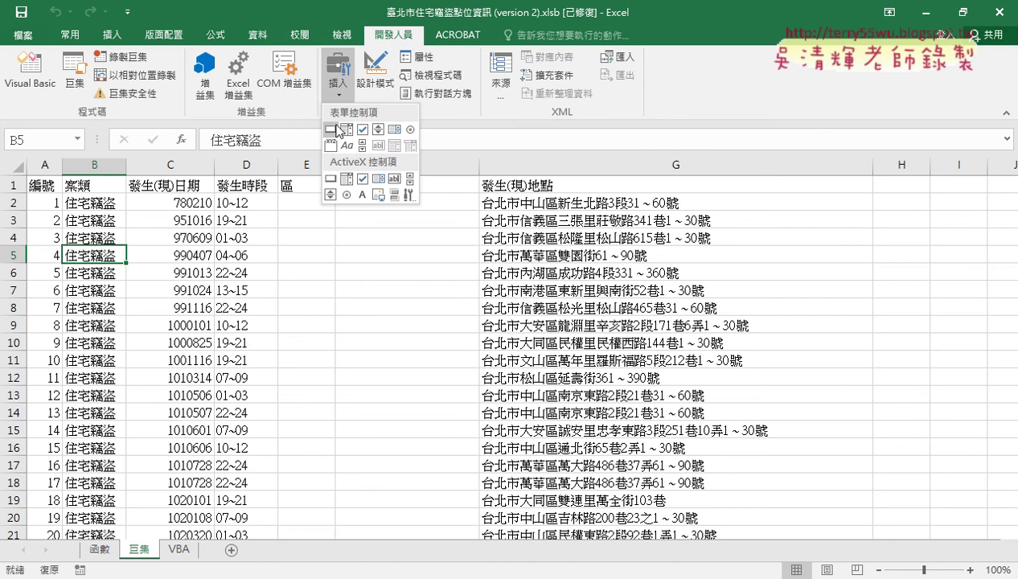
click(329, 127)
drag(835, 200, 951, 228)
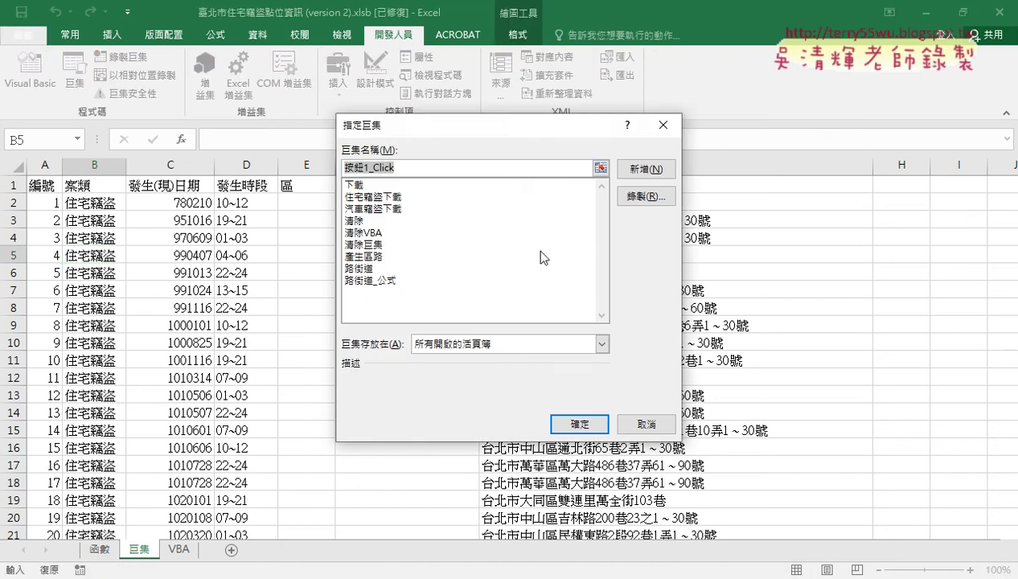
click(385, 256)
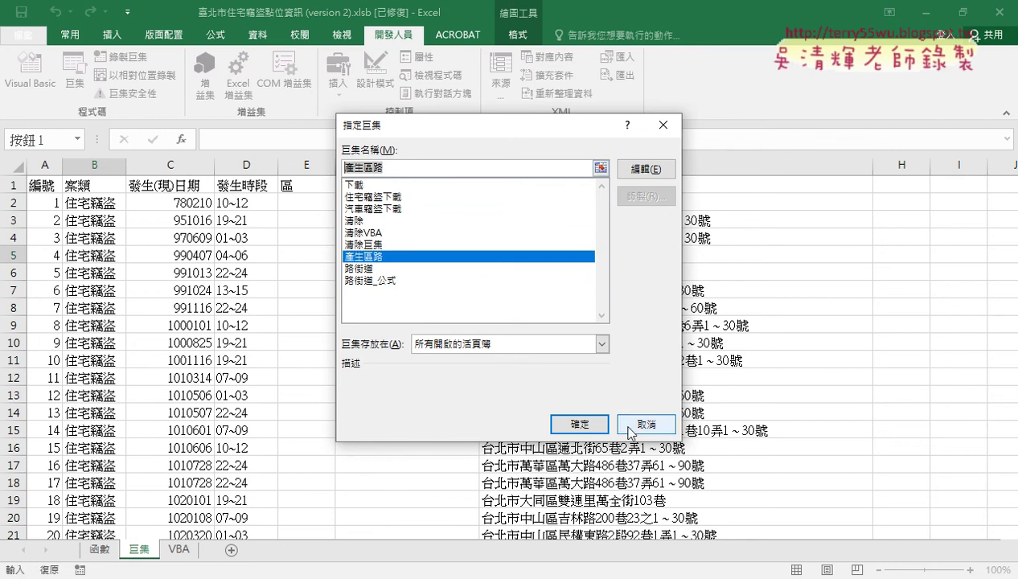
click(578, 423)
- Change the new button's caption to 產生區路
click(881, 208)
key(BackSpace)
key(BackSpace)
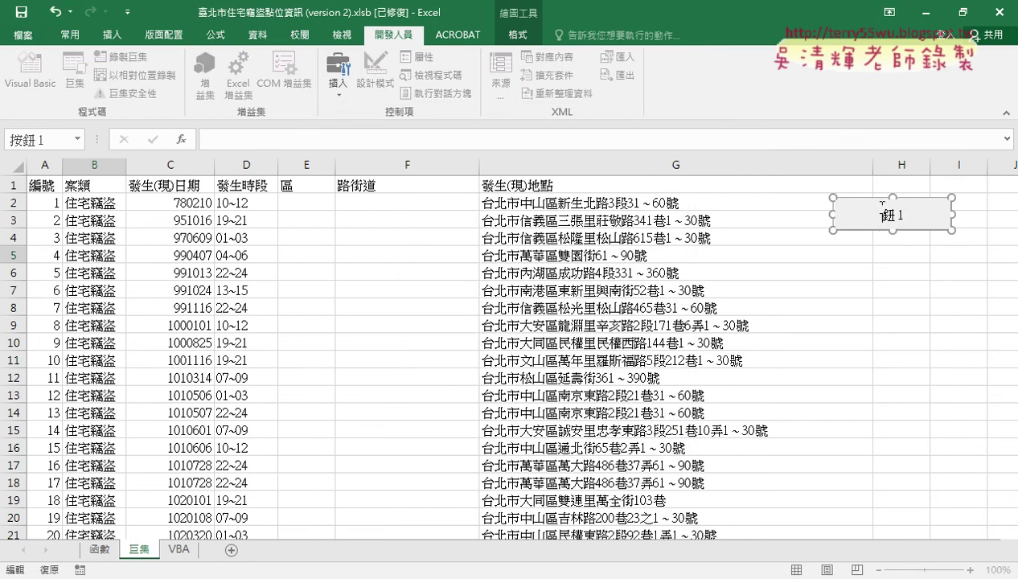
key(BackSpace)
key(BackSpace)
text(產生區路)
click(836, 272)
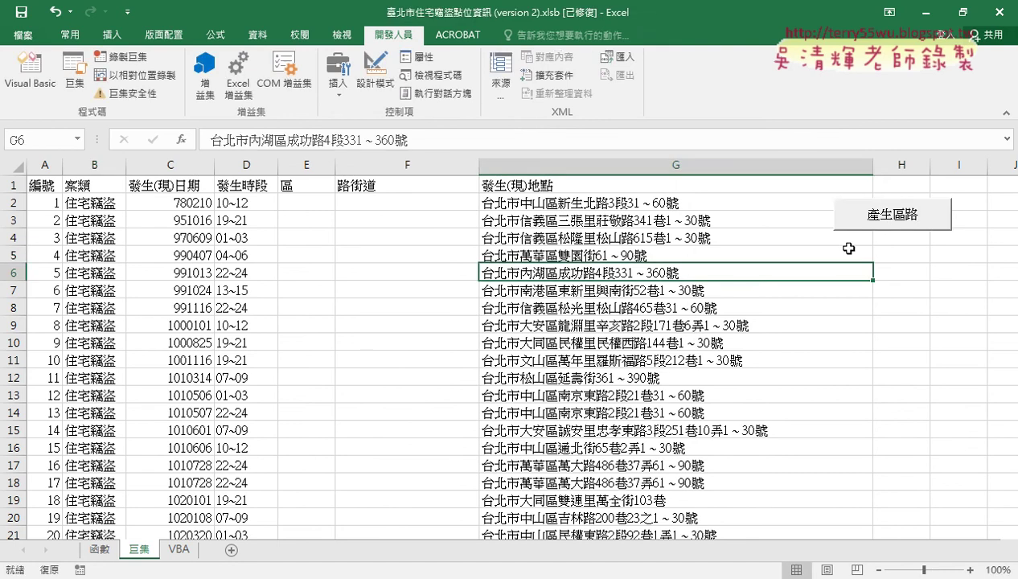
- Paste a copy of the button below the first and assign it the 清除巨集 macro
right_click(854, 222)
key(Escape)
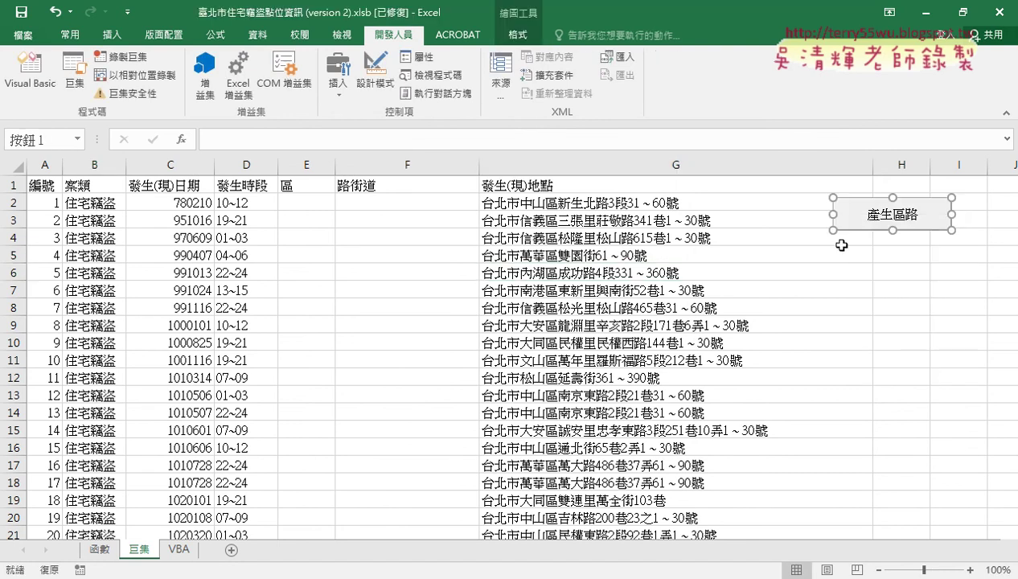
click(841, 240)
key(ctrl+v)
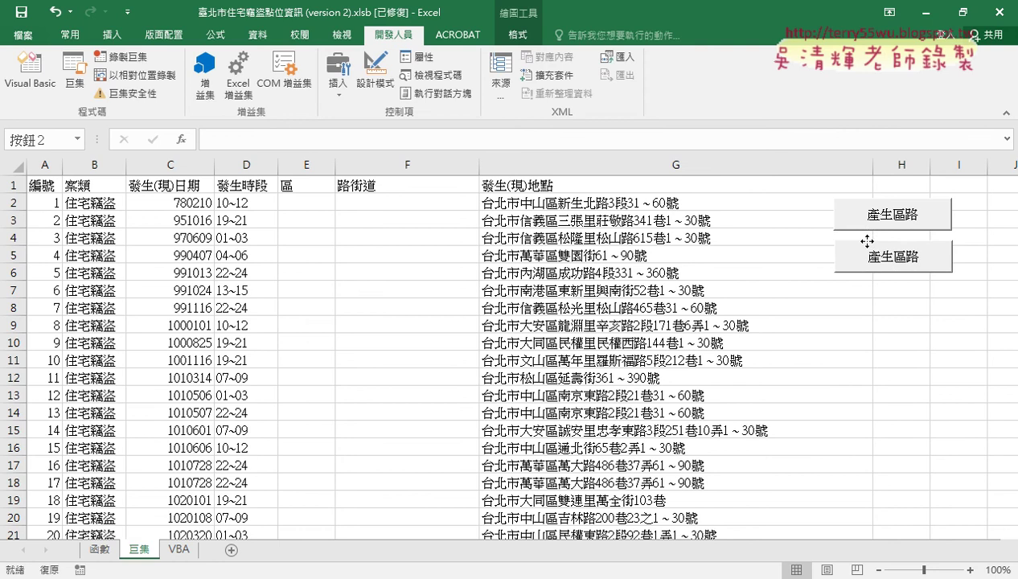
right_click(865, 242)
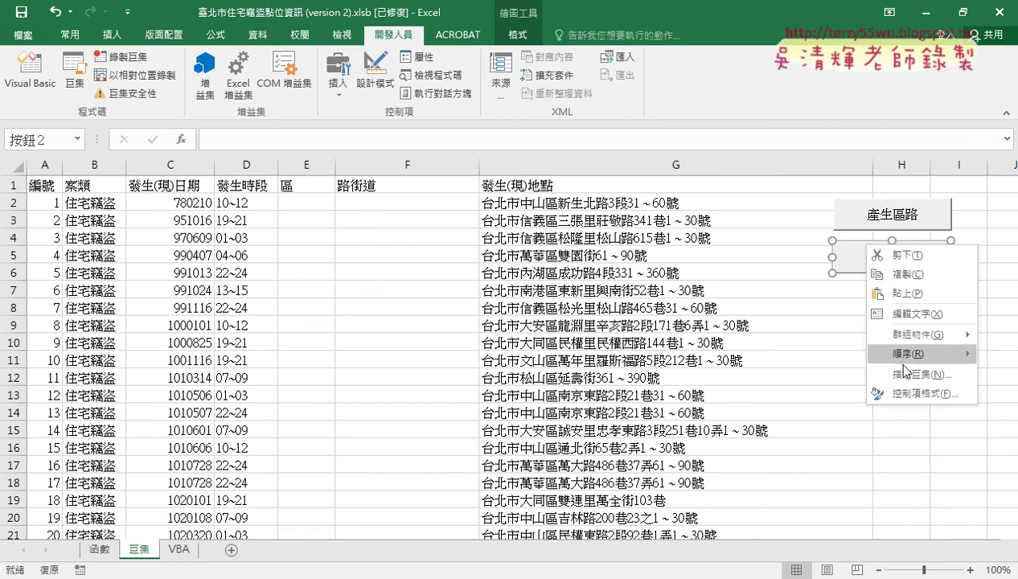
click(867, 367)
click(703, 328)
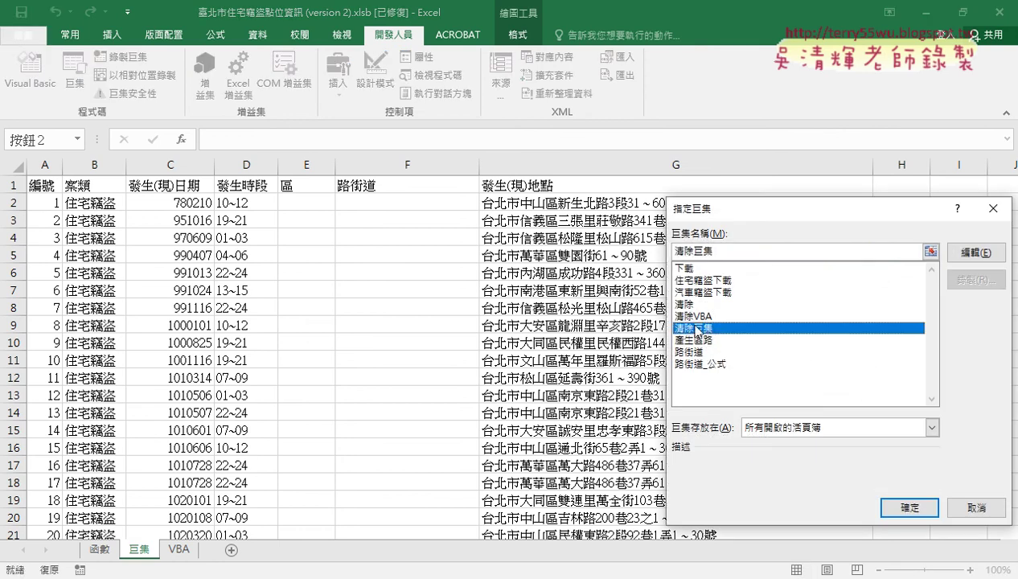
click(910, 510)
- Change the second button's caption to 清除巨集
click(869, 258)
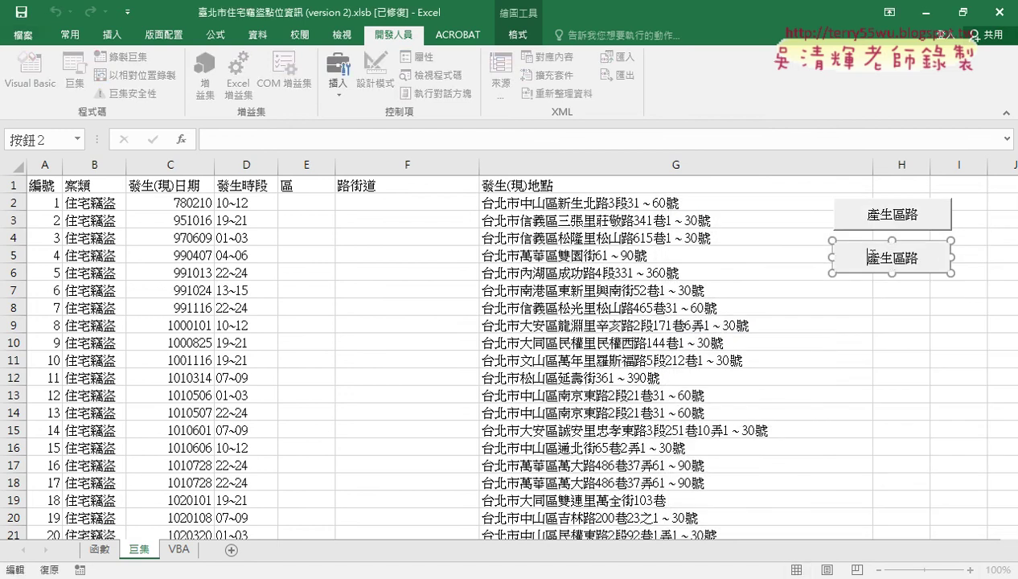
key(Delete)
key(Delete)
key(Delete)
key(Delete)
text(清除巨集)
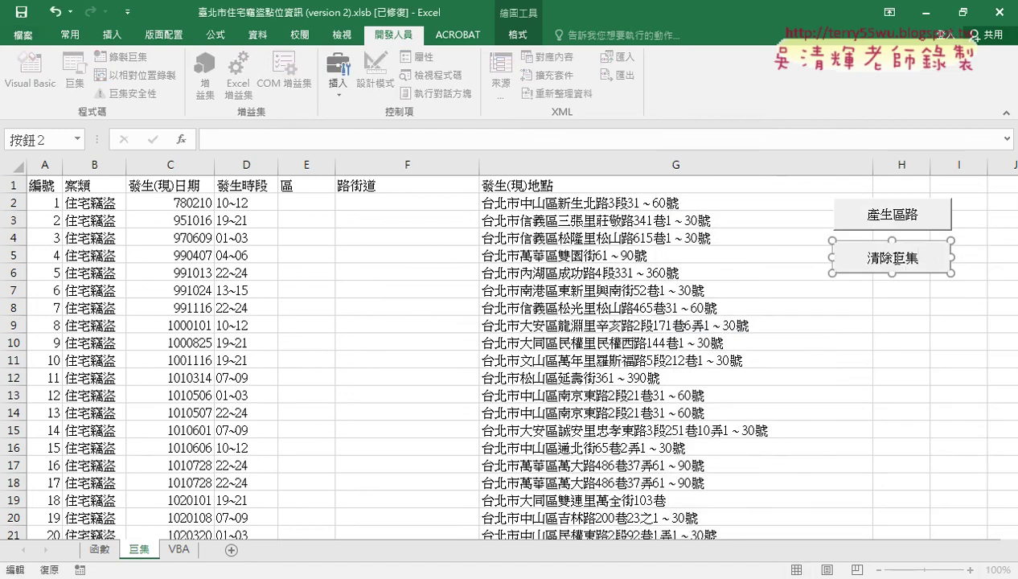
click(891, 355)
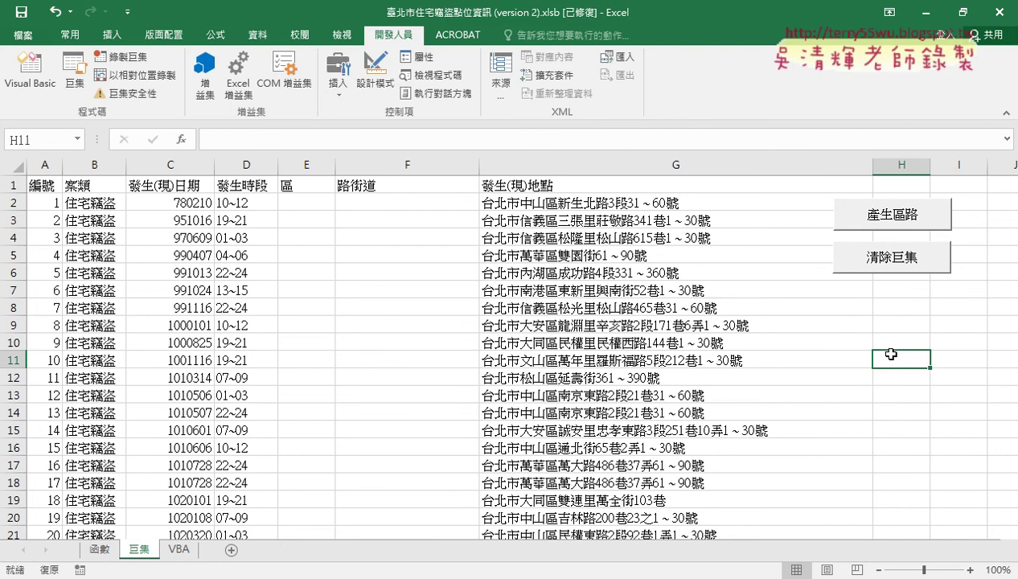
- Alternate the 產生區路 and 清除巨集 buttons to fill and clear columns E and F several times
click(907, 219)
click(895, 266)
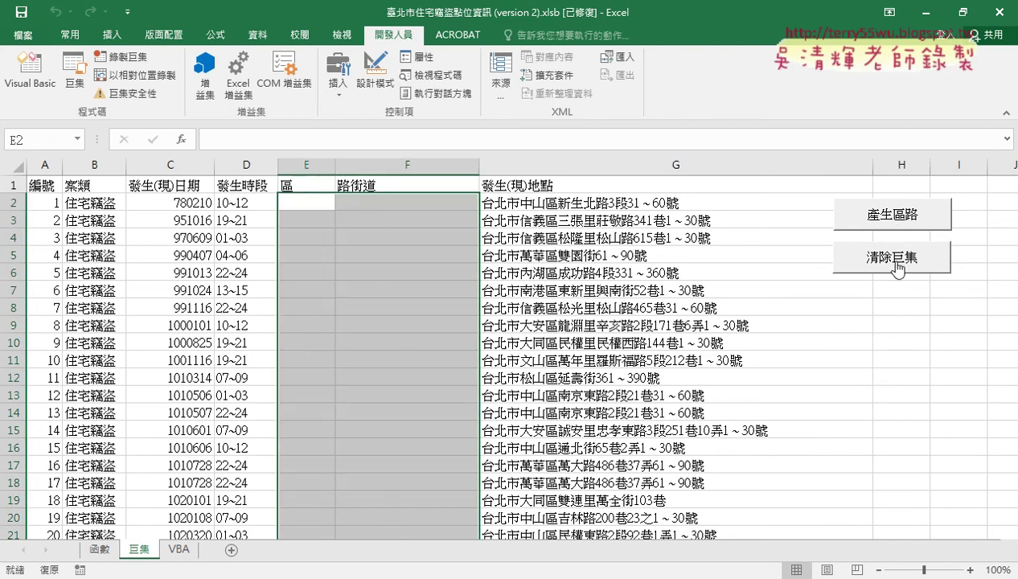
click(898, 222)
click(892, 257)
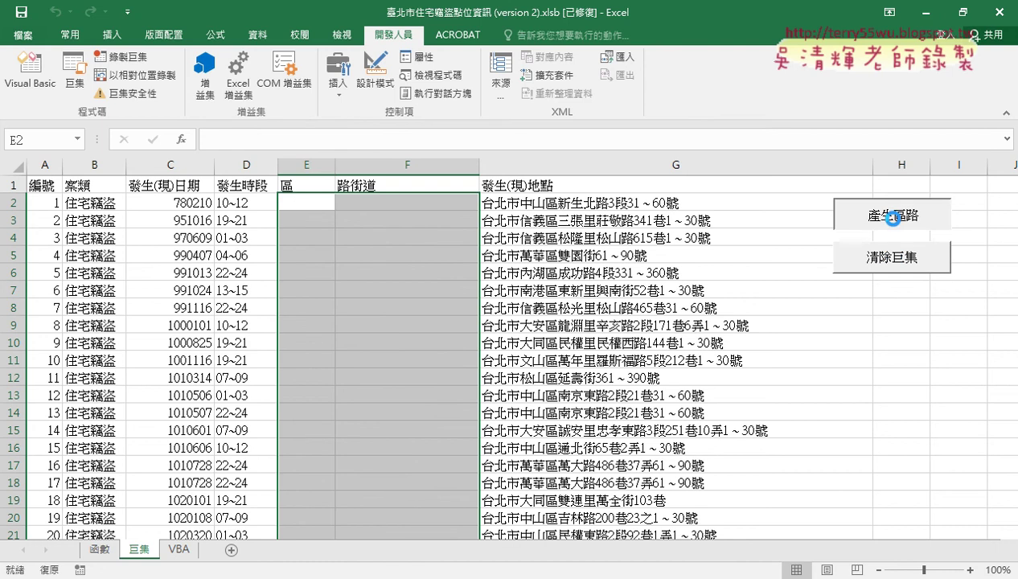
click(881, 215)
click(888, 261)
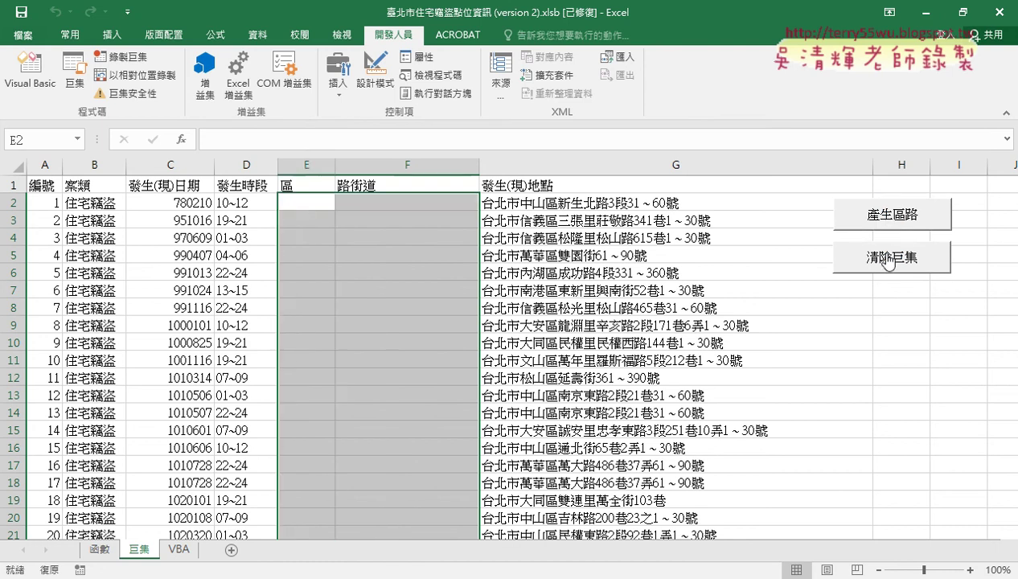
click(894, 221)
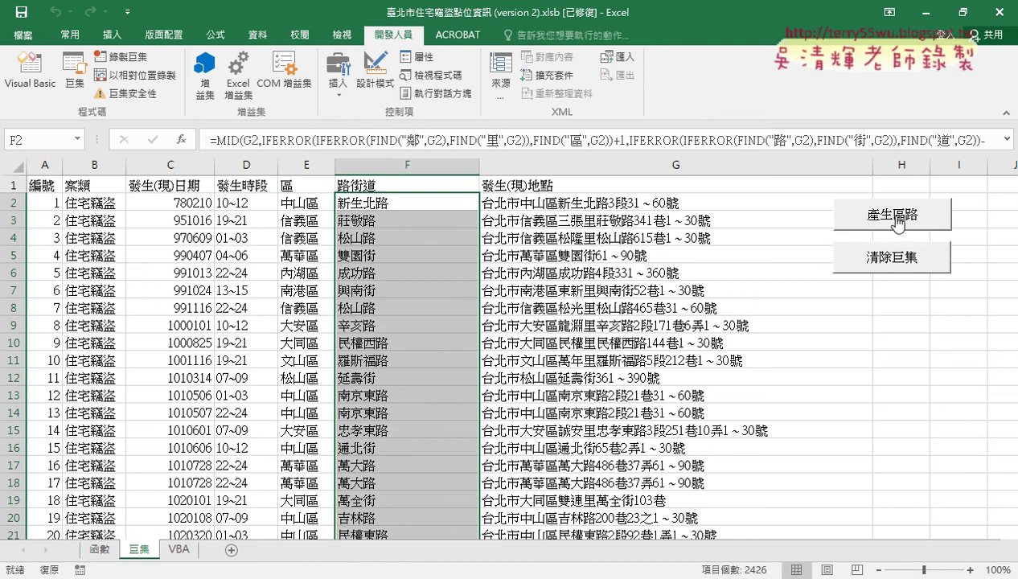
click(876, 265)
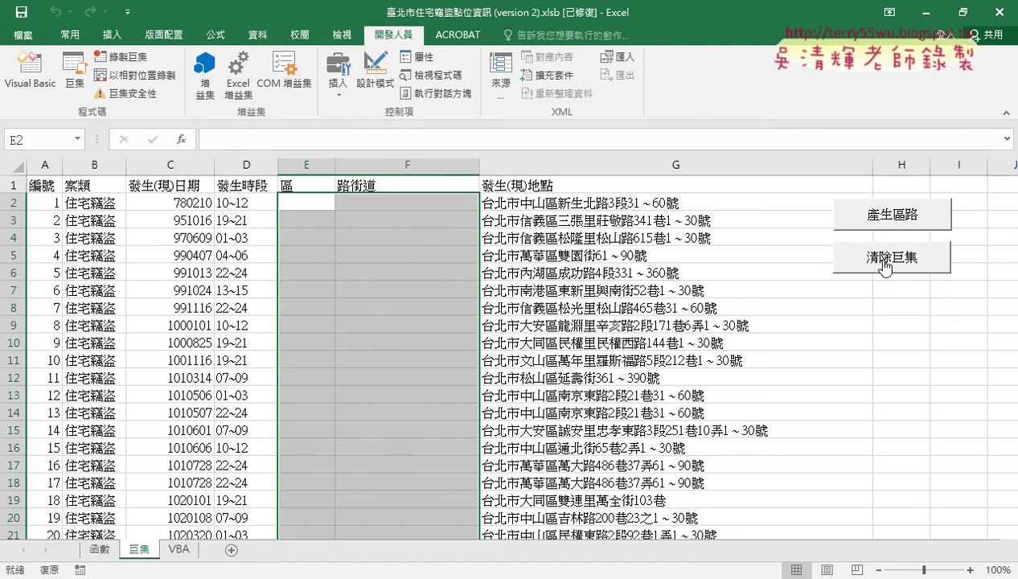
- Switch to the 函數 sheet to compare its formula results
click(100, 551)
click(139, 550)
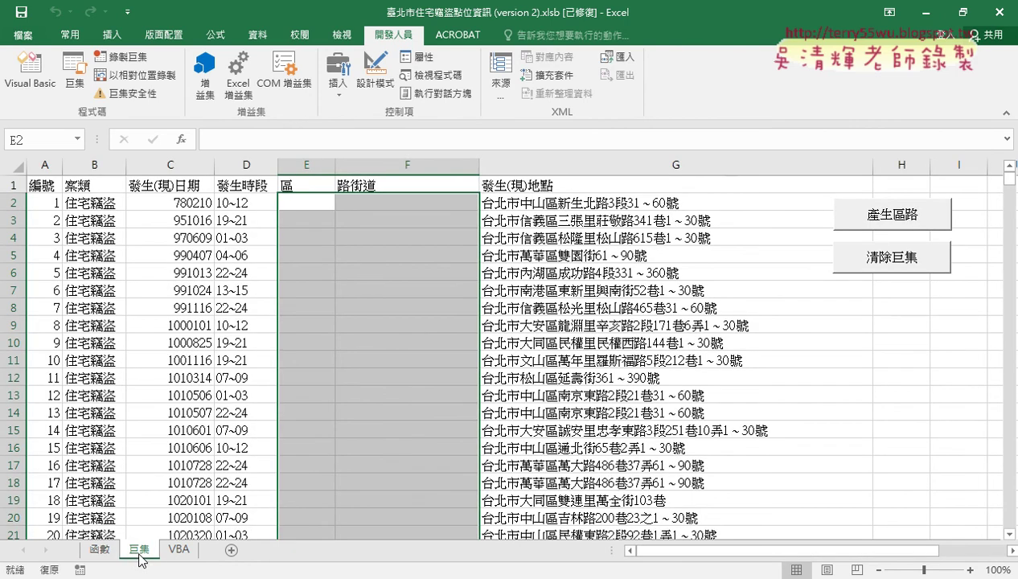
click(99, 551)
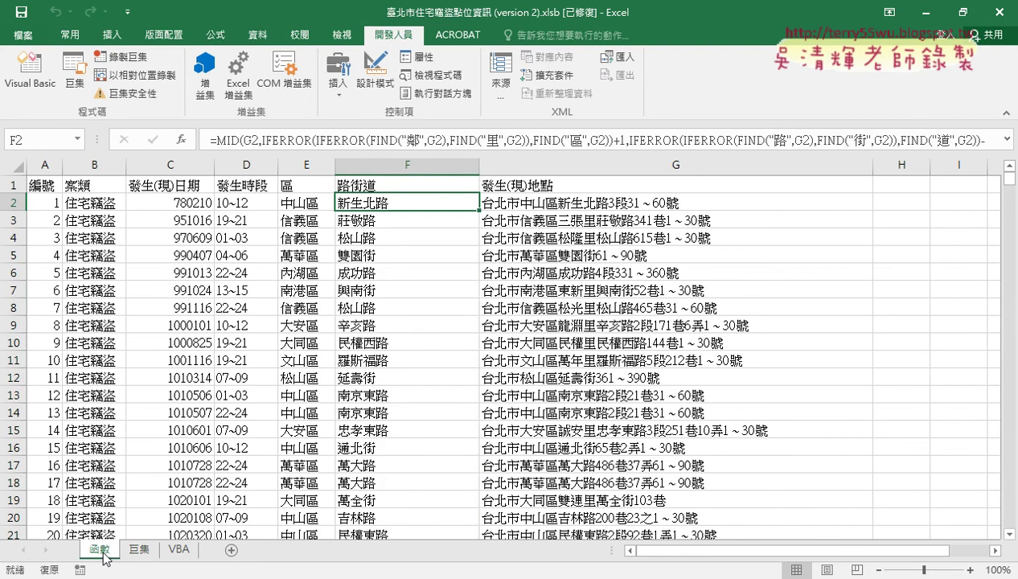